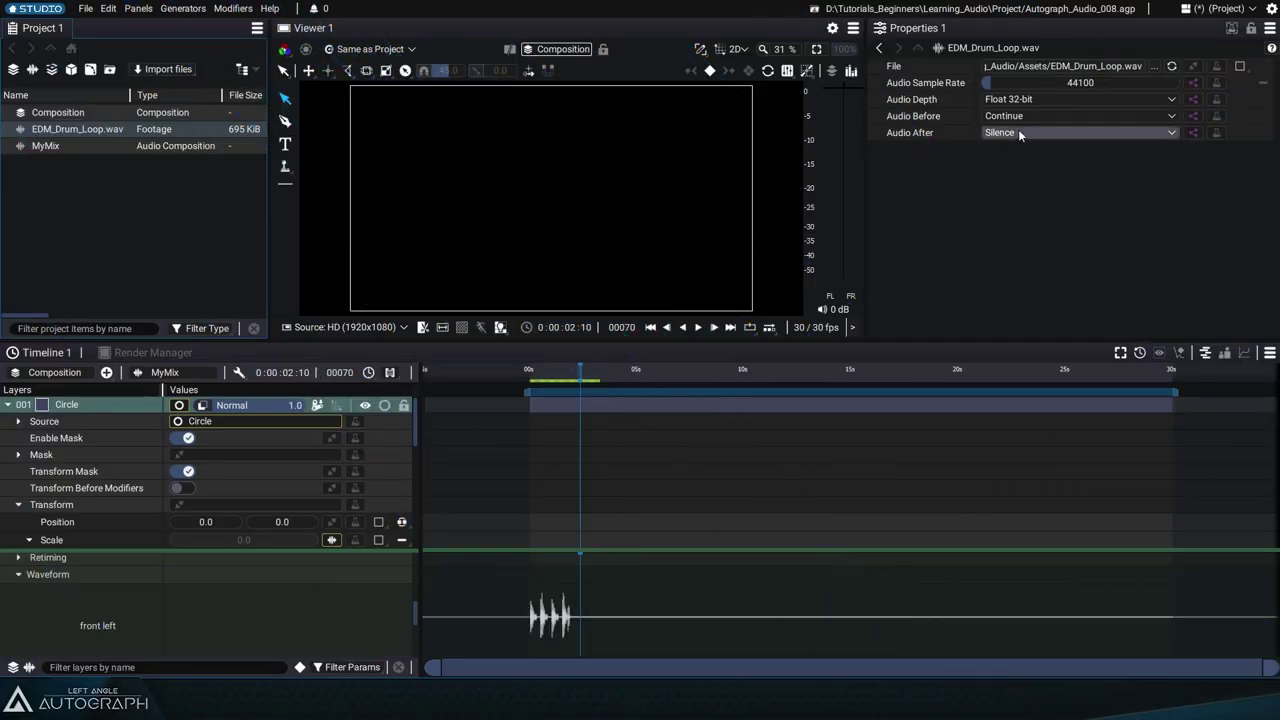
# - Set the drum loop's Audio After to Loop and drive the circle's Scale with an Audio Analyzer on MyMix
pyautogui.click(1018, 129)
pyautogui.click(1014, 166)
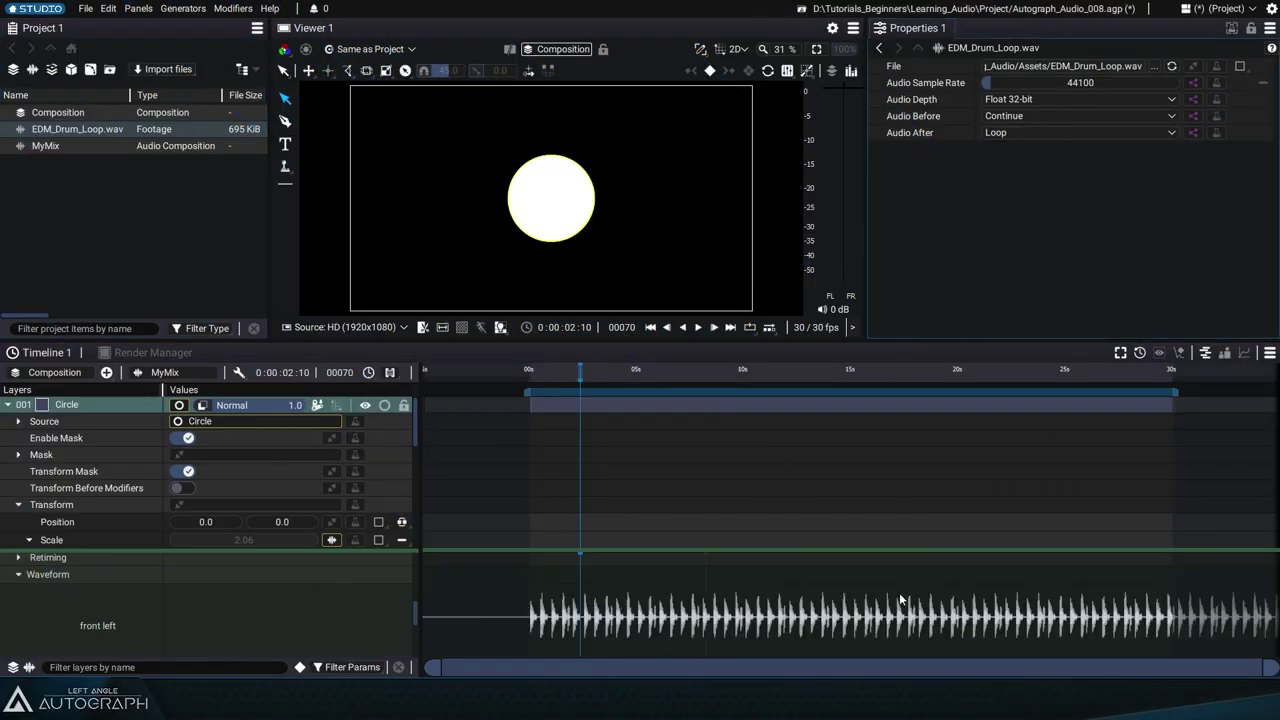
pyautogui.moveTo(130, 555); pyautogui.dragTo(90, 540)
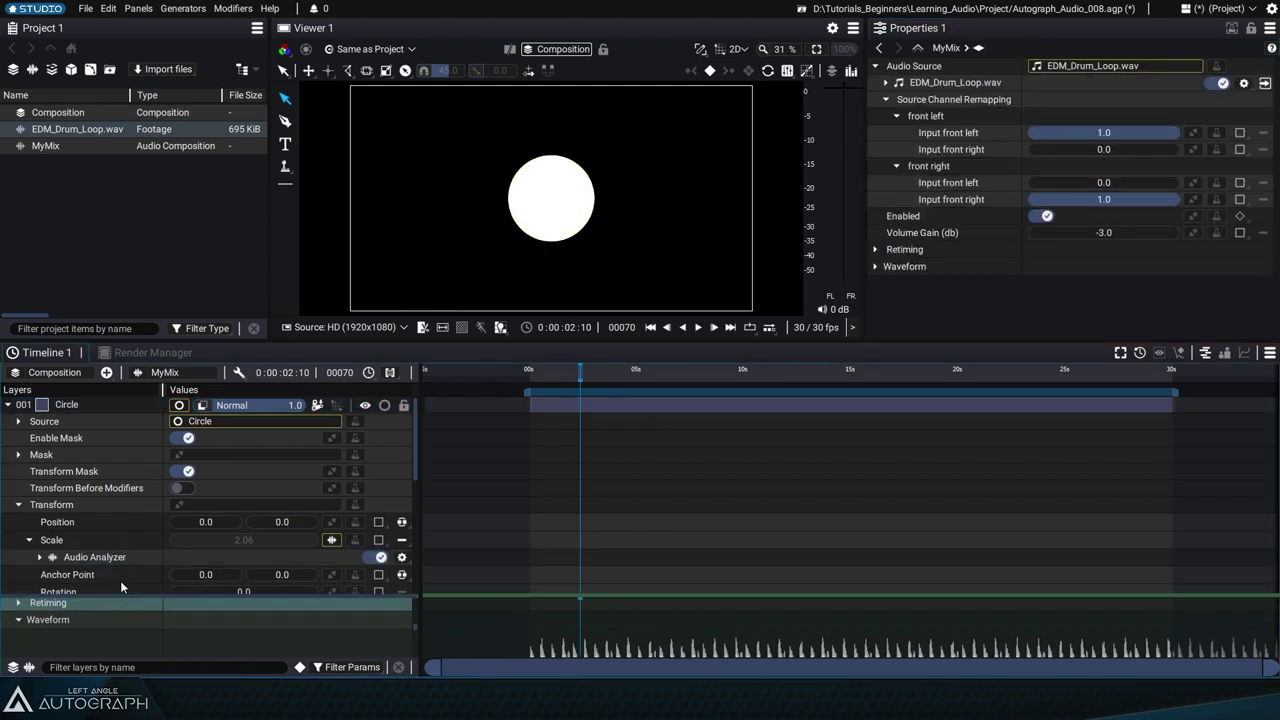
# - Show the Frequency Weights curve in the Curve Editor, flat at 1.0 over MyMix's spectrum, with keyframes deselected
pyautogui.click(1244, 354)
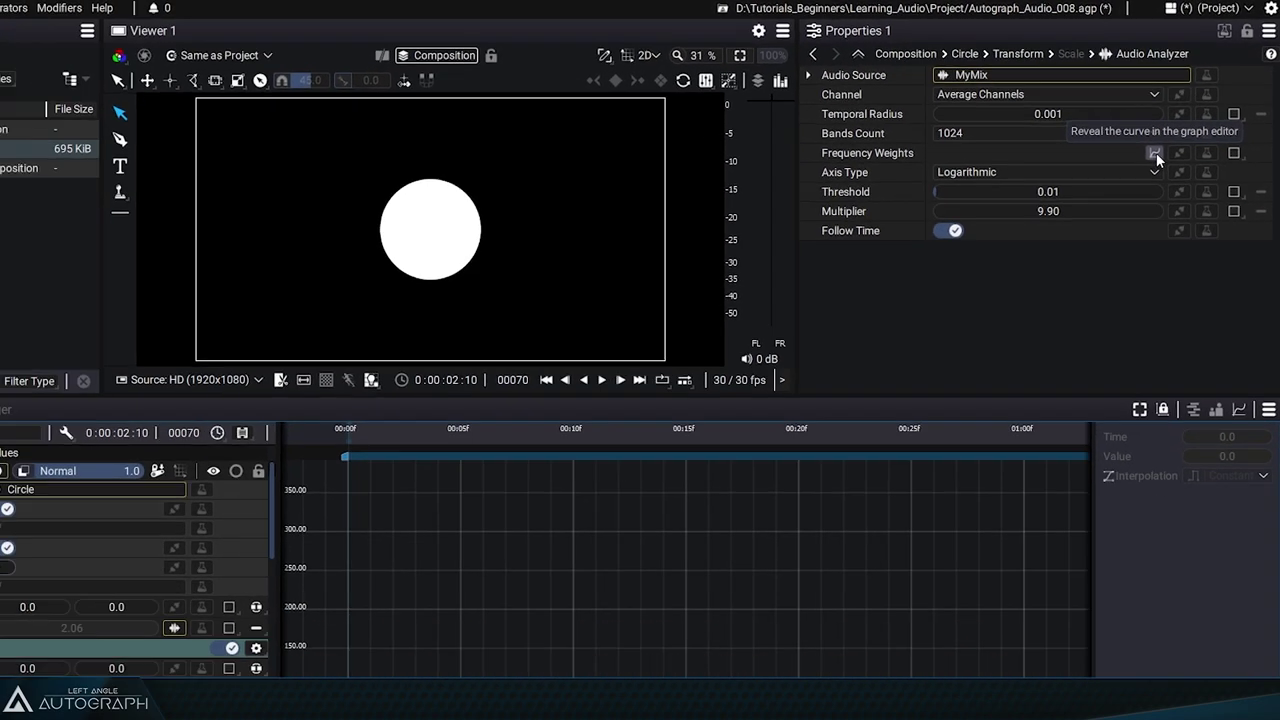
pyautogui.click(1120, 195)
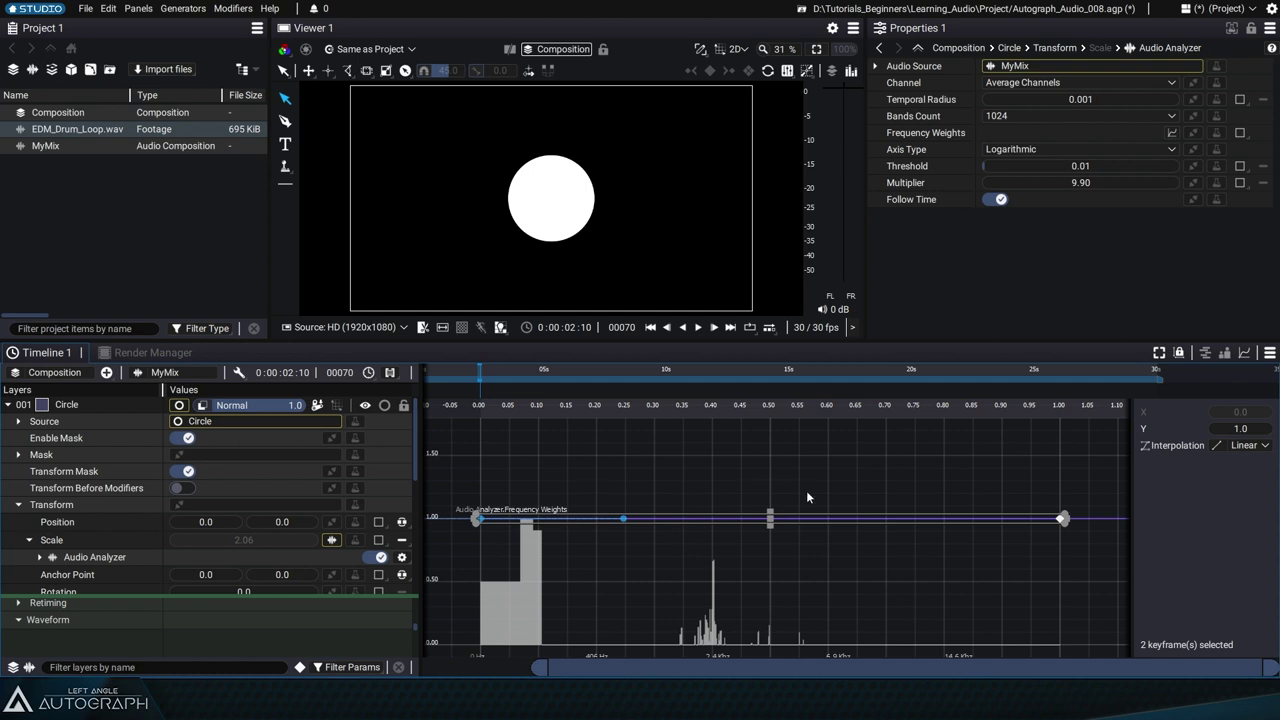
pyautogui.click(555, 451)
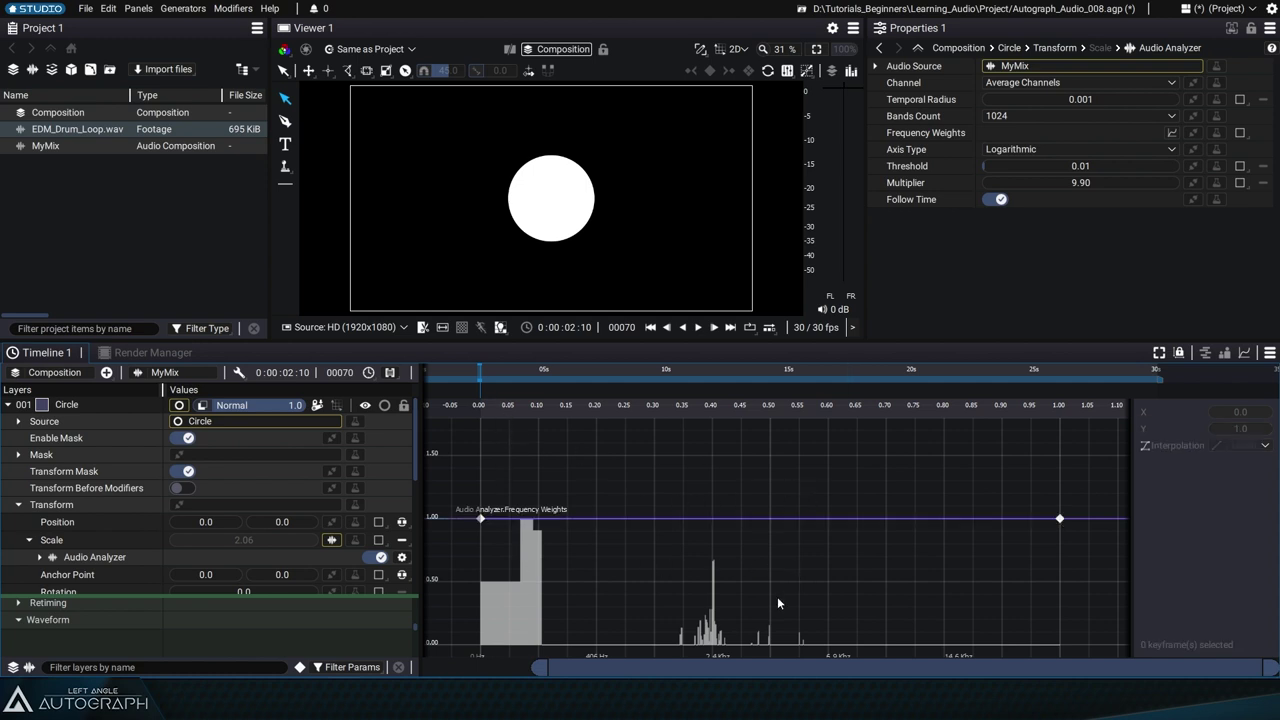
# - Scrub through the music and watch the circle's scale follow the spectrum, reaching 2.57 at frame 380
pyautogui.moveTo(522, 377); pyautogui.dragTo(747, 372)
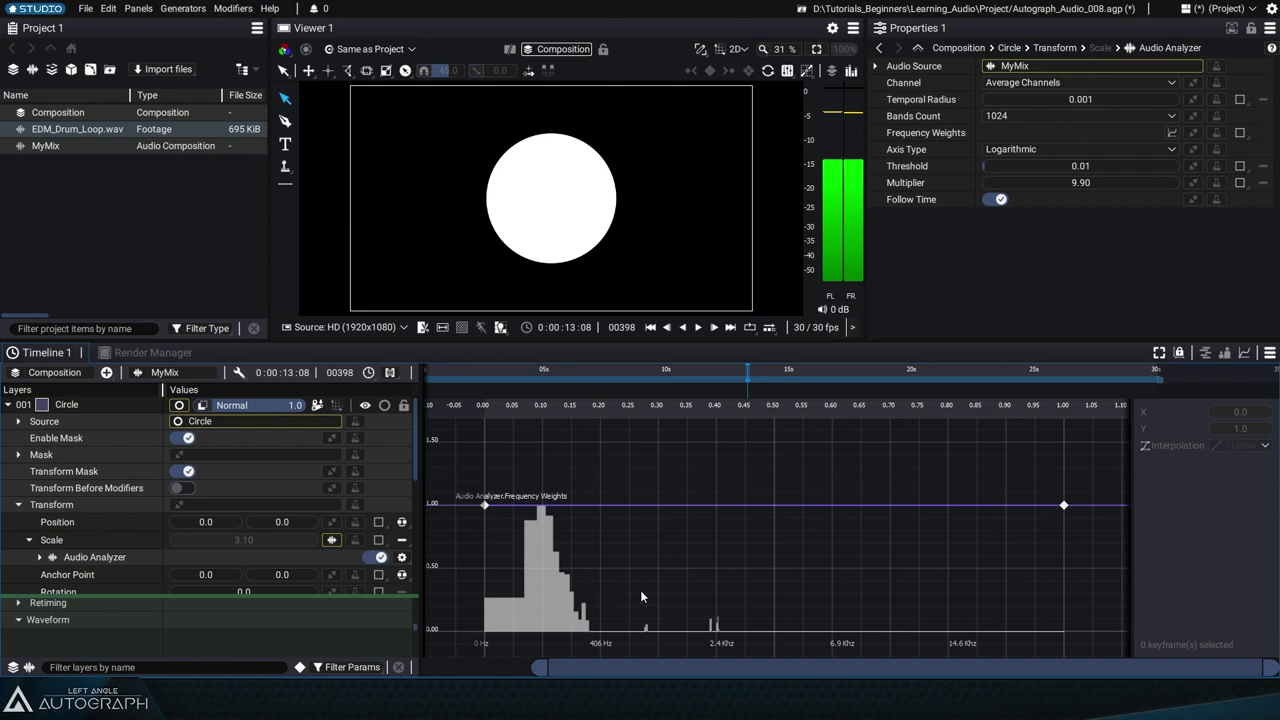
pyautogui.click(614, 377)
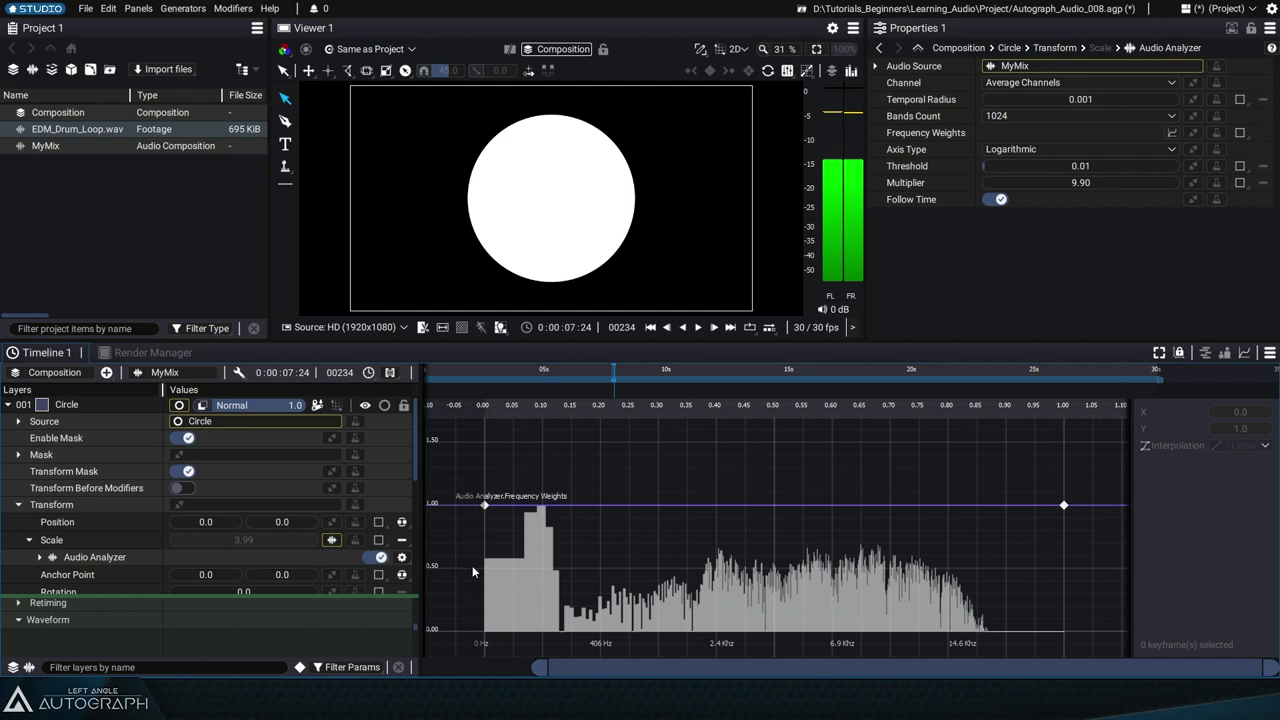
pyautogui.moveTo(578, 374); pyautogui.dragTo(731, 371)
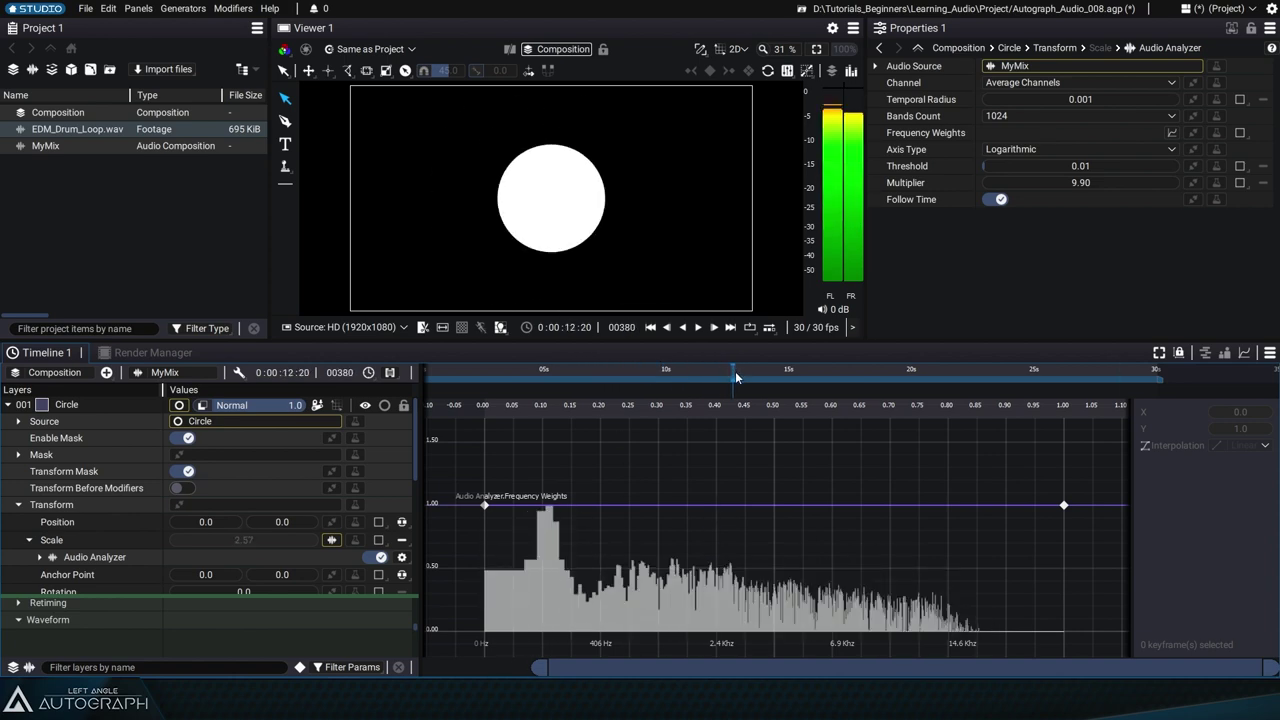
pyautogui.click(1023, 150)
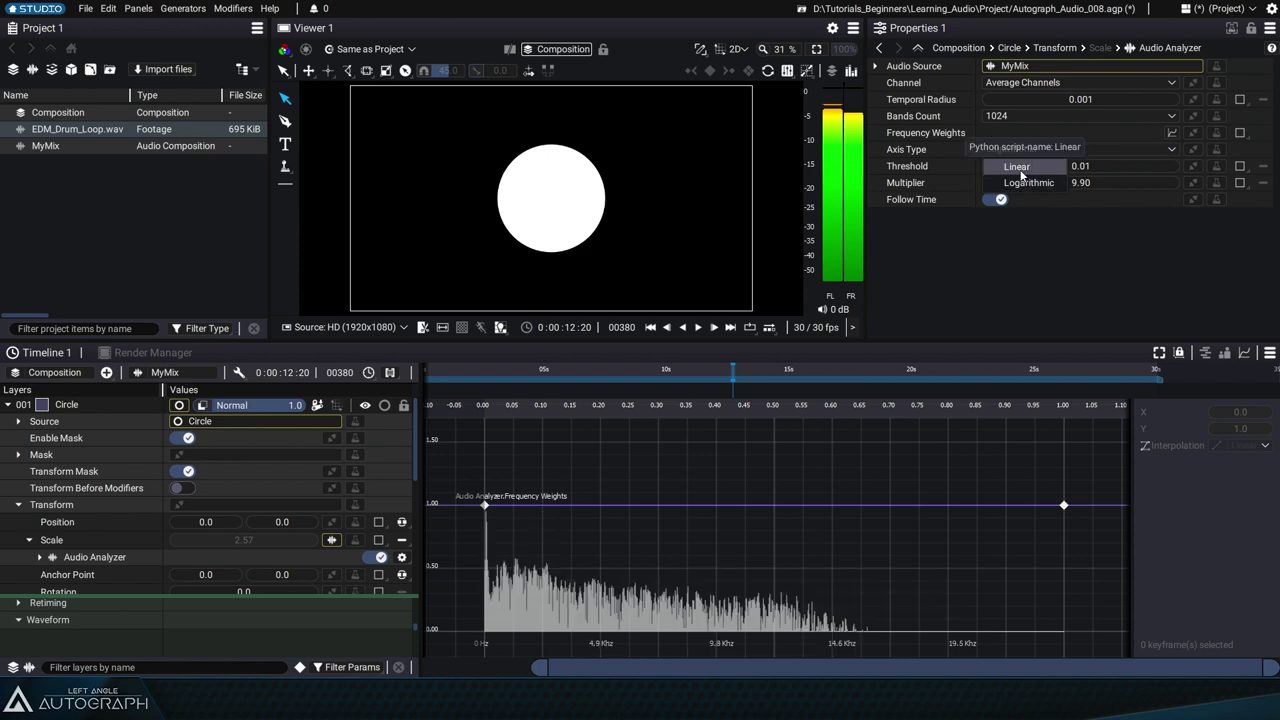
pyautogui.click(1021, 168)
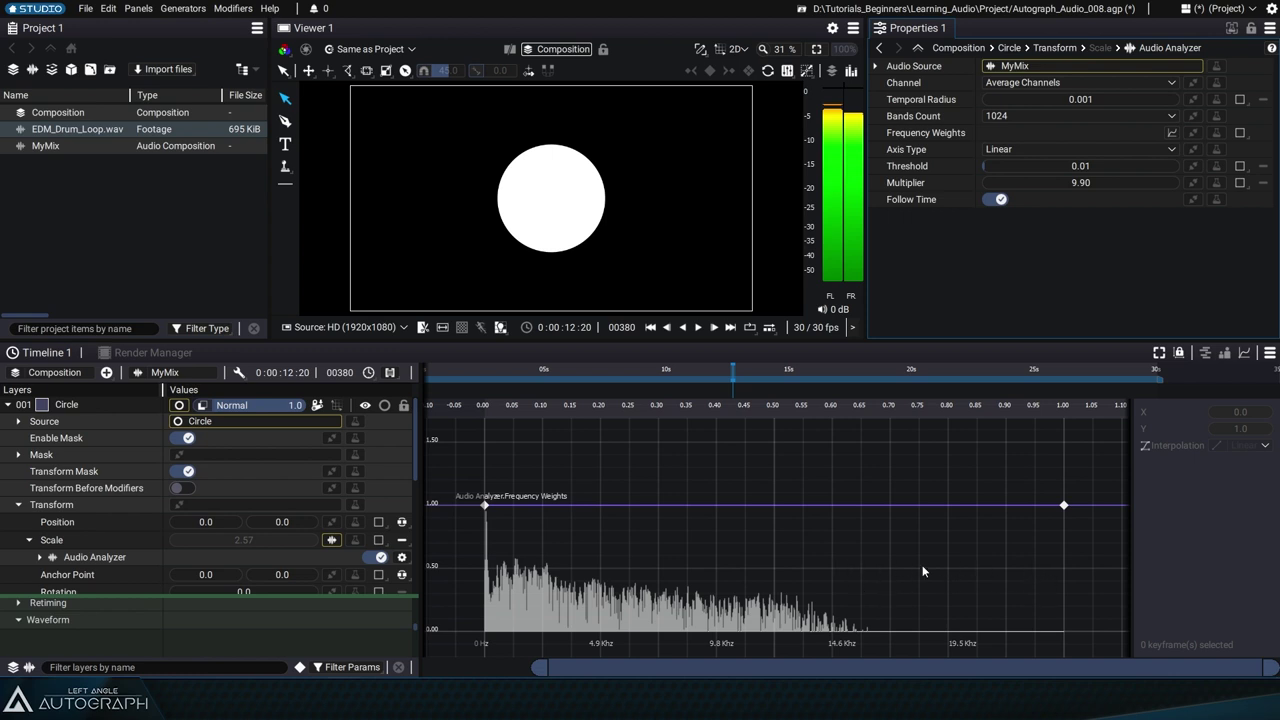
pyautogui.click(1026, 158)
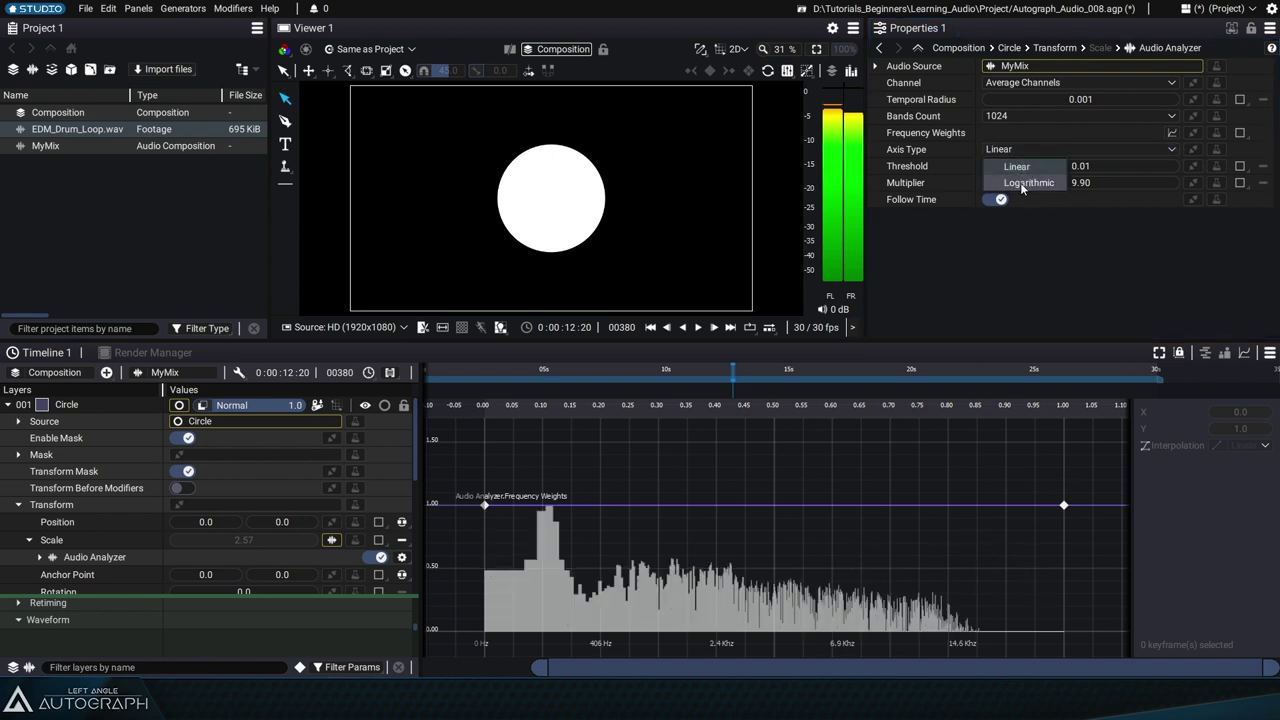
pyautogui.click(1015, 186)
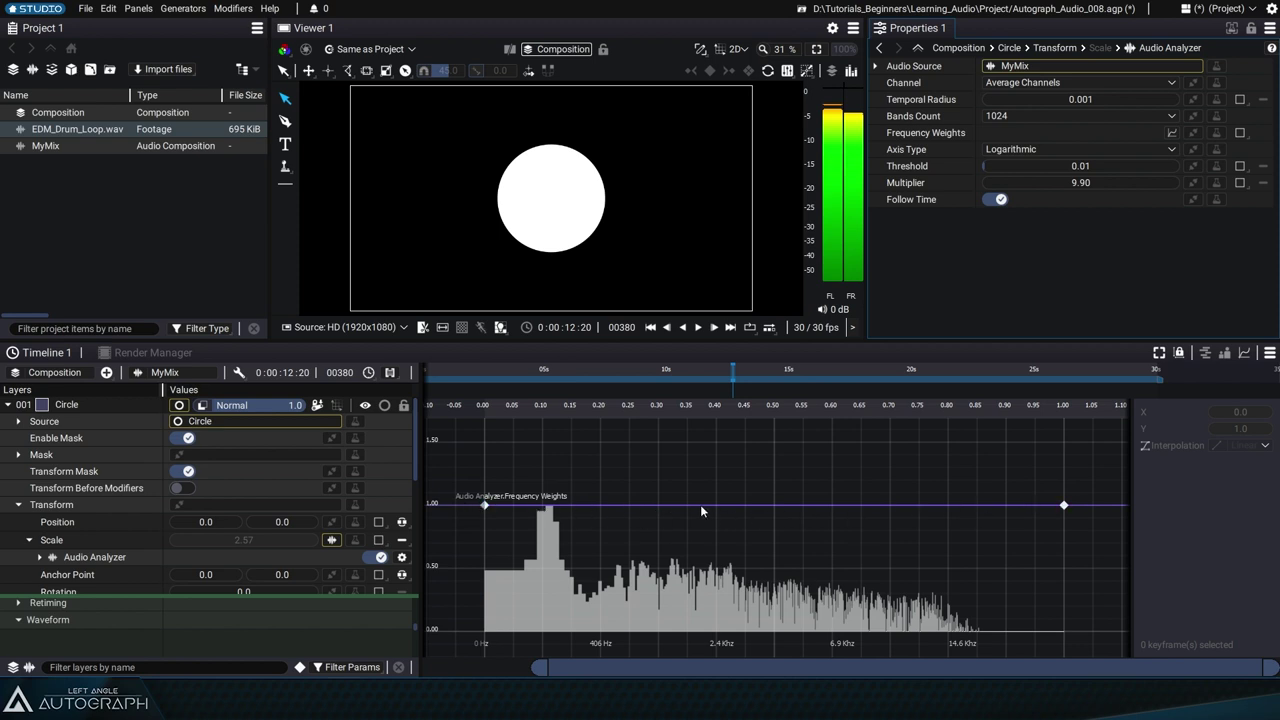
# - Drag the right Frequency Weights keyframe to 0 near 2.4 kHz and ease the curve down from 1.0
pyautogui.click(485, 505)
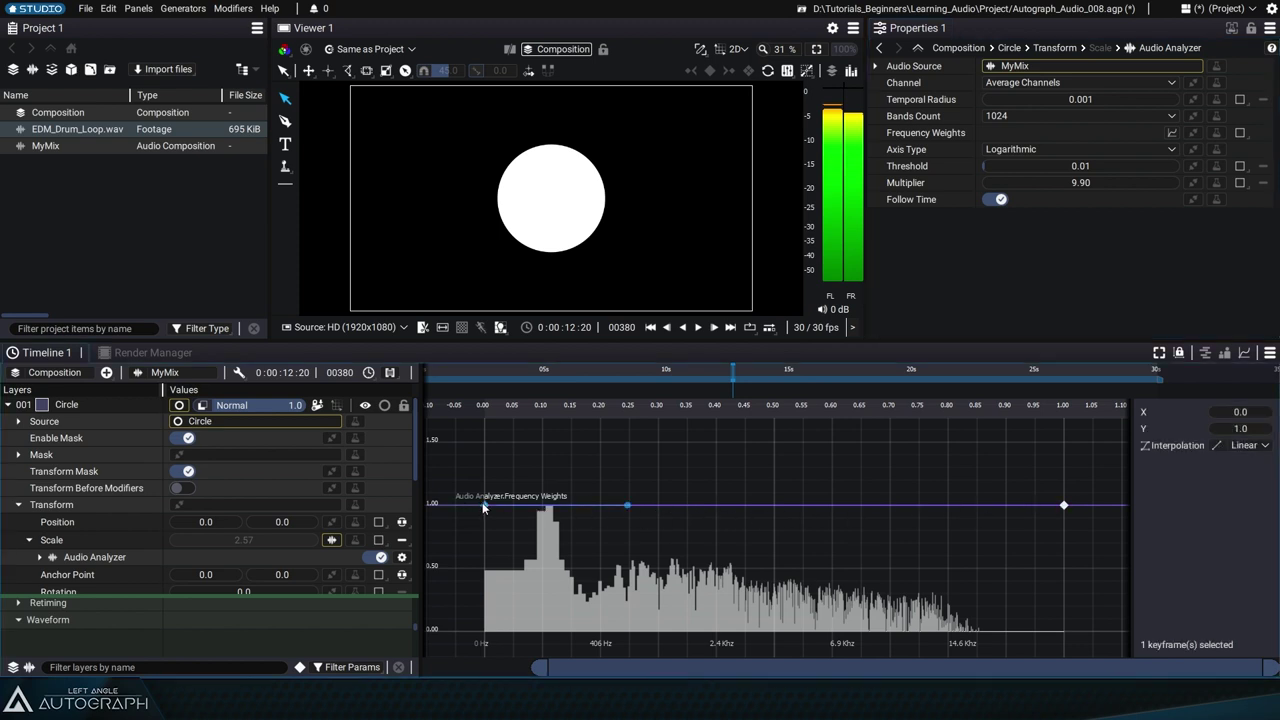
pyautogui.moveTo(1066, 507); pyautogui.dragTo(730, 636)
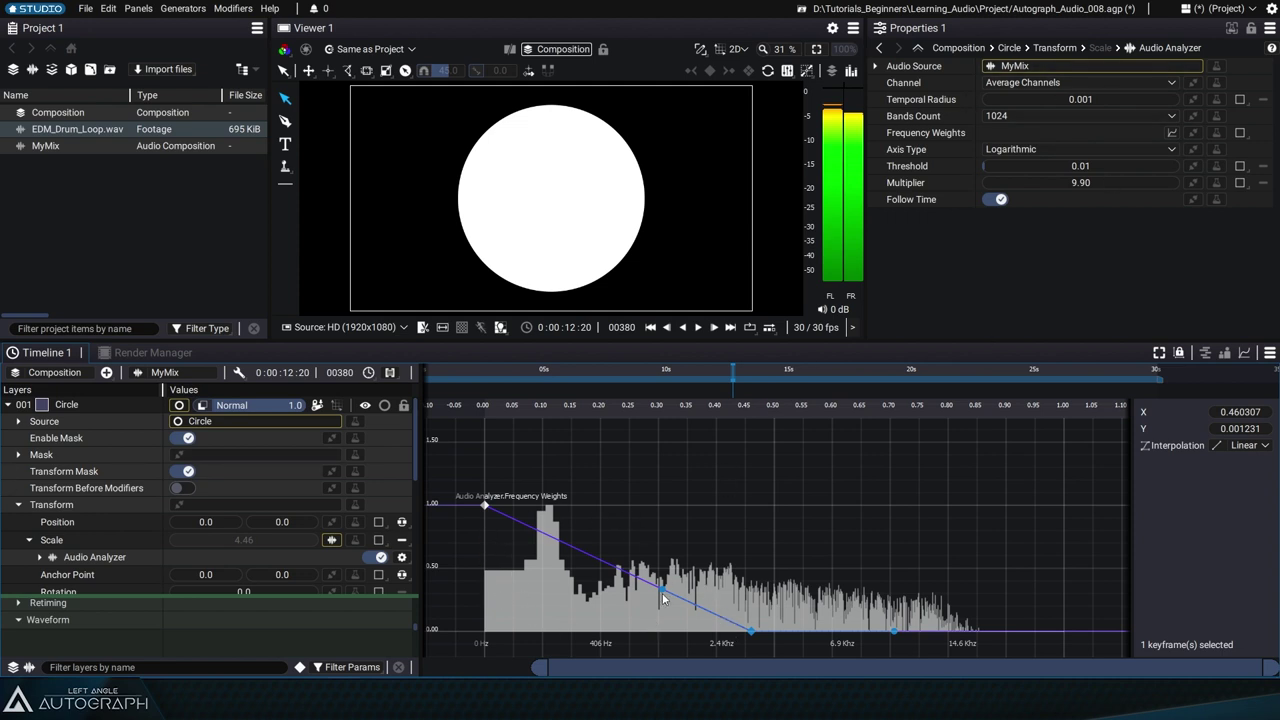
pyautogui.moveTo(661, 591); pyautogui.dragTo(683, 546)
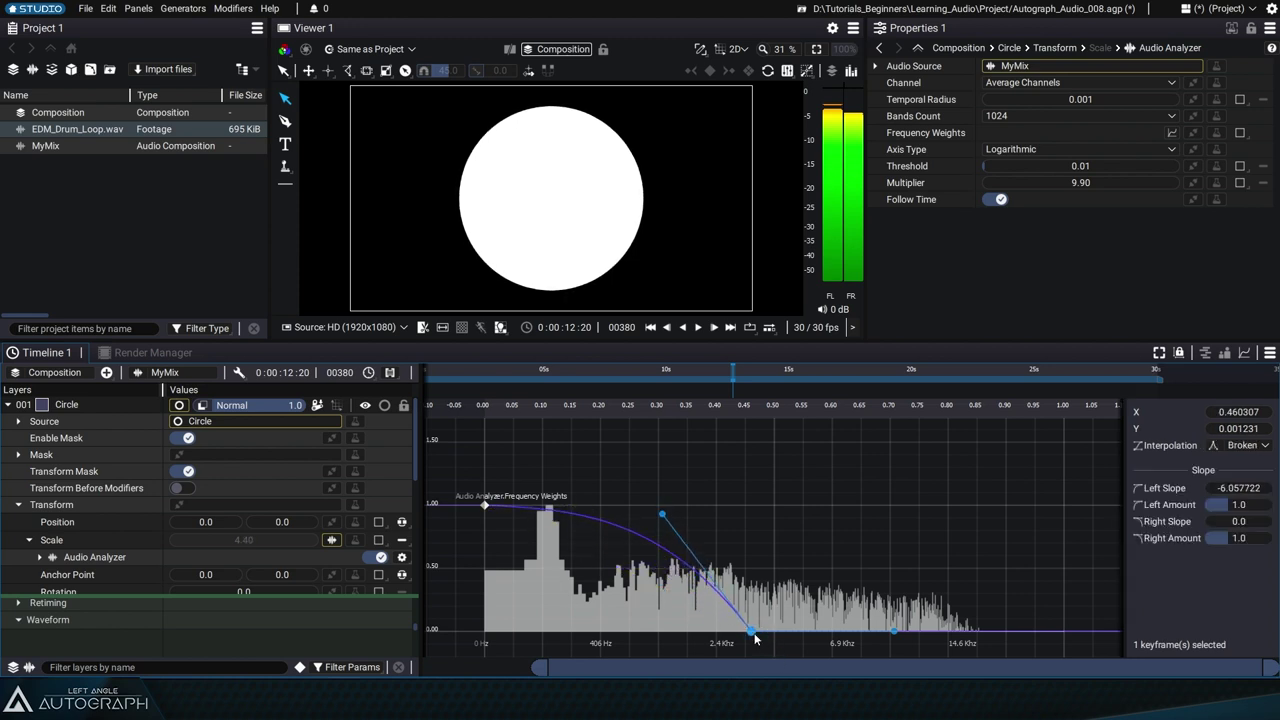
pyautogui.moveTo(753, 632); pyautogui.dragTo(732, 632)
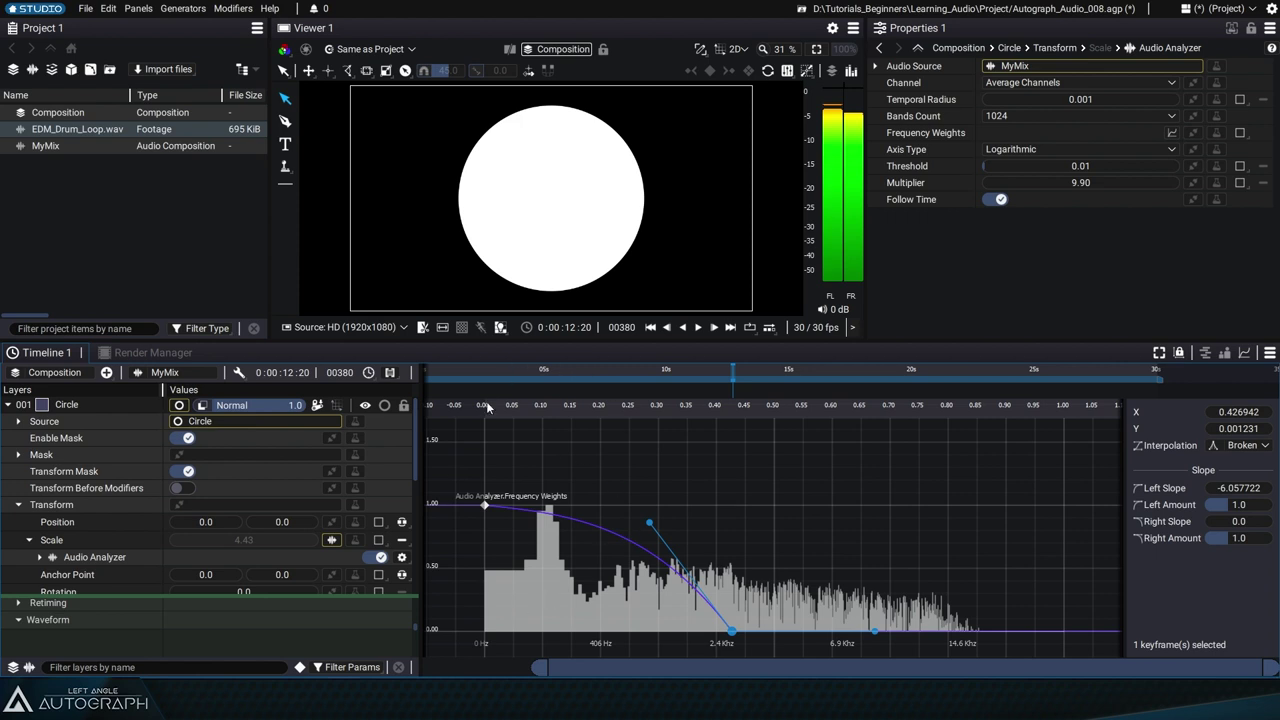
# - Play the composition from the start, then inspect the circle's response at frame 199
pyautogui.click(650, 328)
pyautogui.click(699, 328)
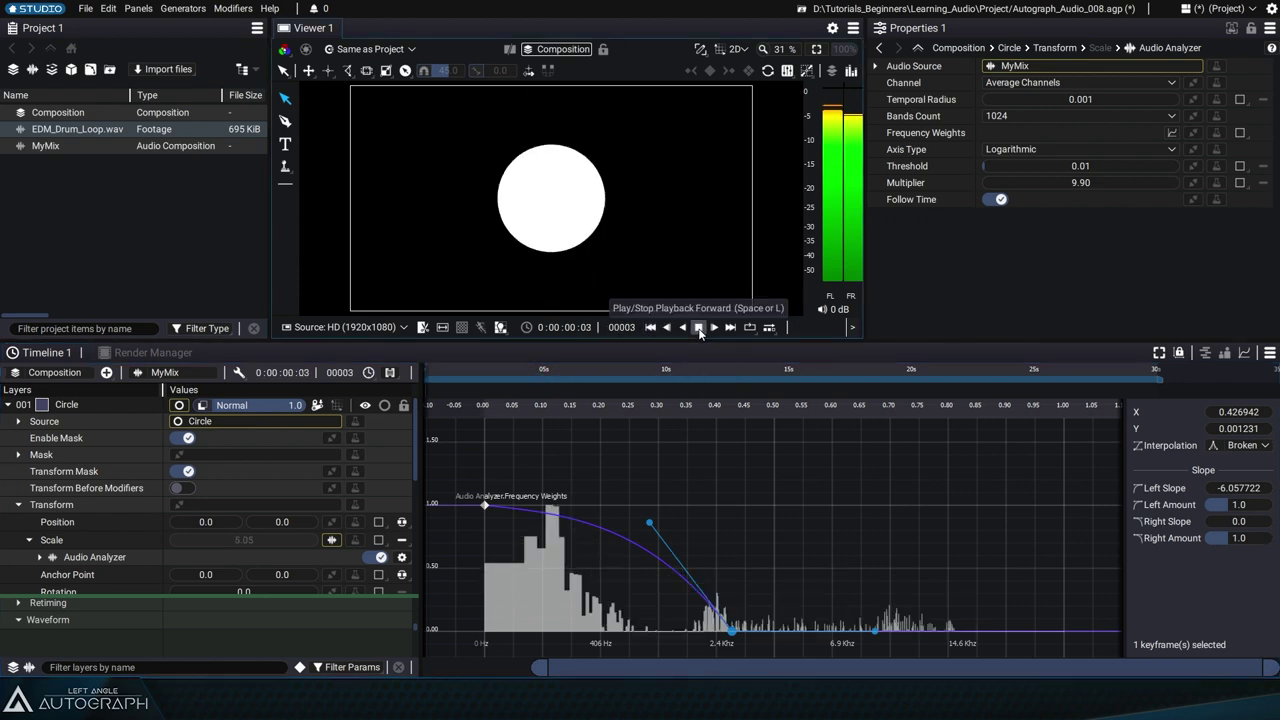
pyautogui.click(699, 328)
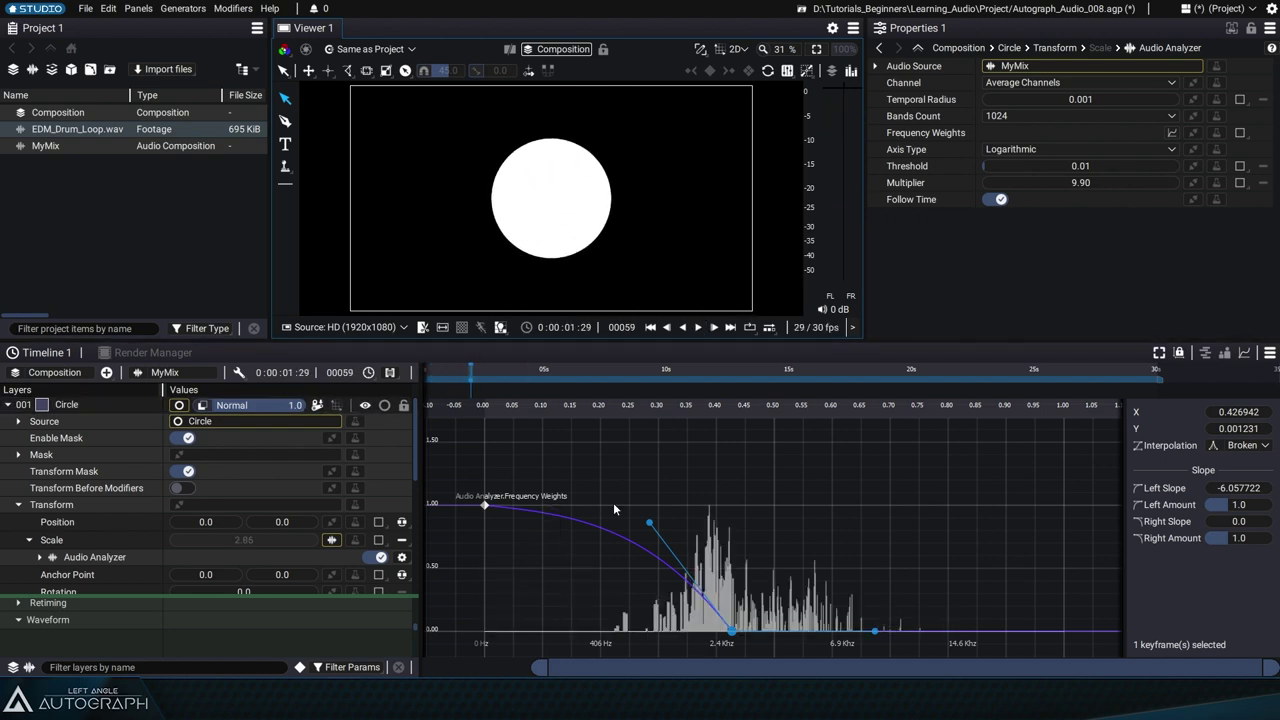
pyautogui.click(585, 372)
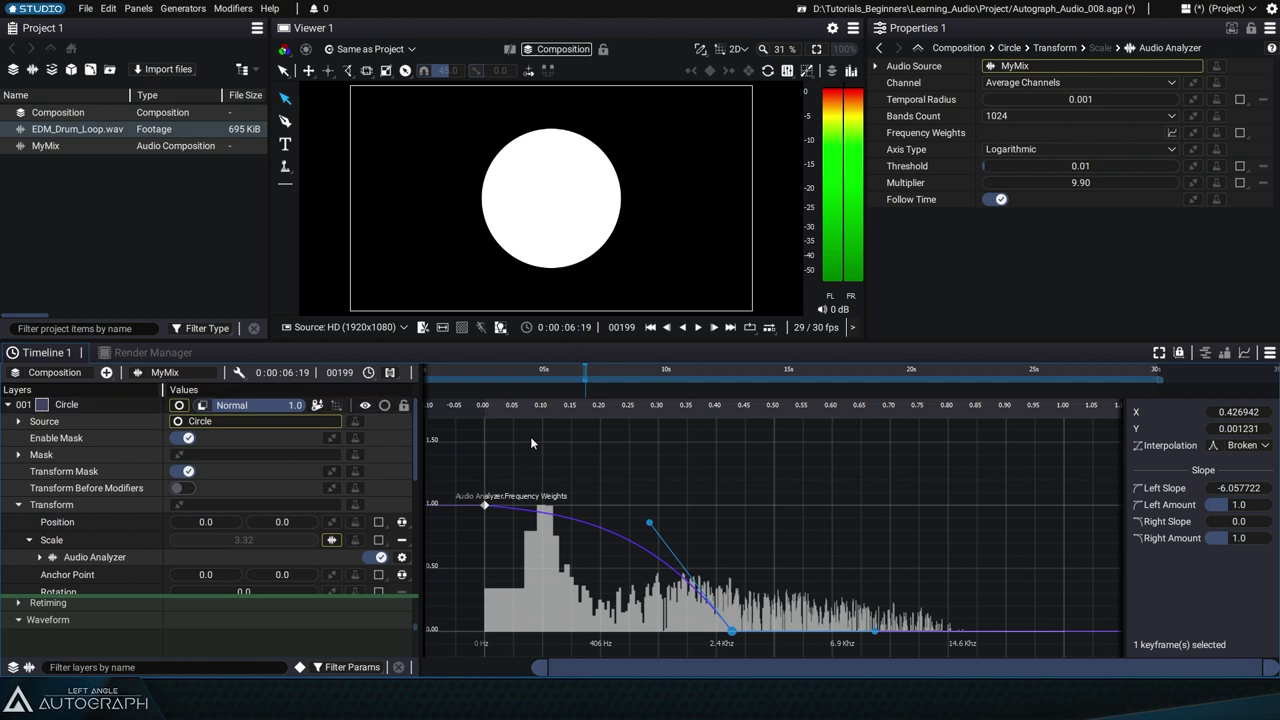
# - Shorten the composition to 4 seconds (120 frames) and play it back
pyautogui.click(60, 118)
pyautogui.doubleClick(1020, 151)
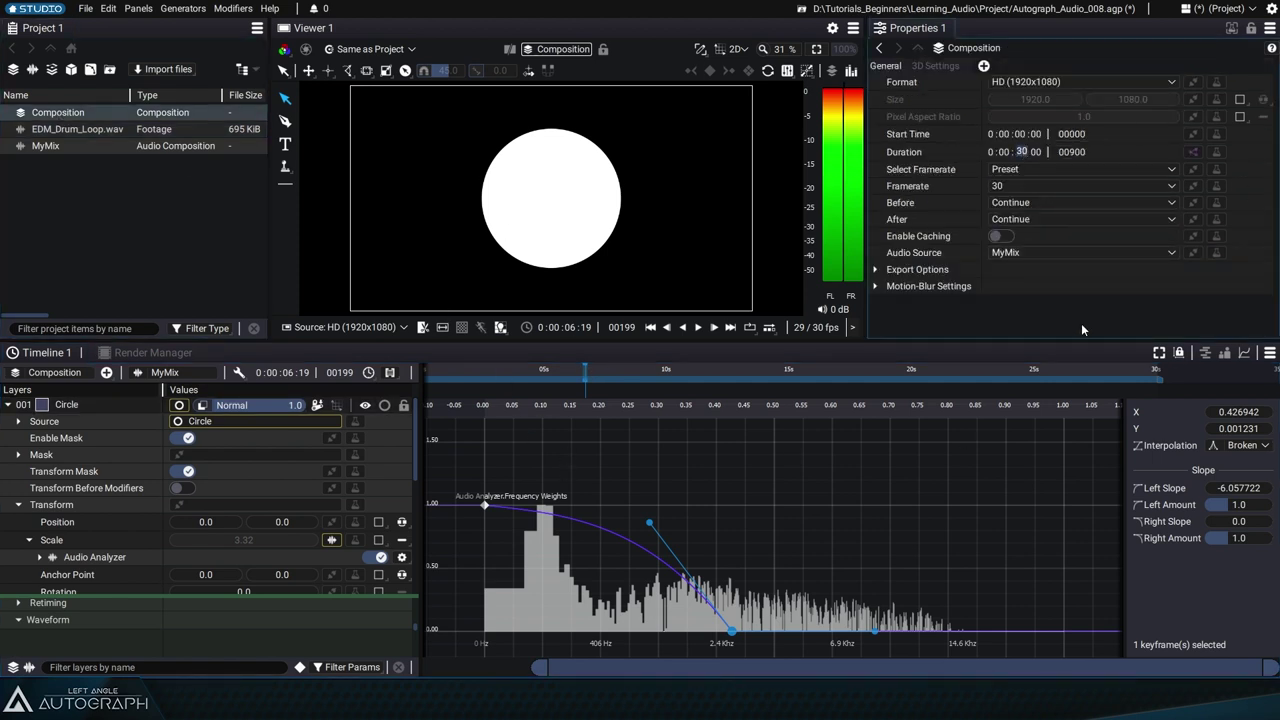
pyautogui.write('04')
pyautogui.press('Return')
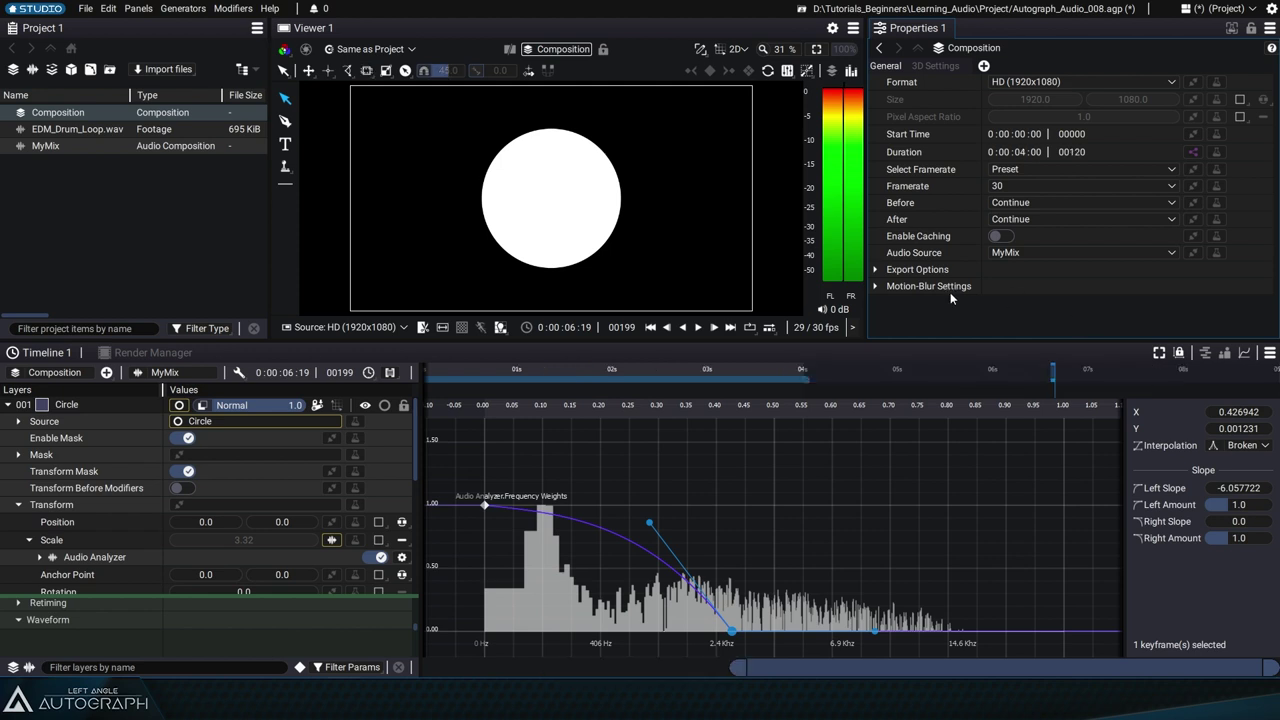
pyautogui.click(699, 328)
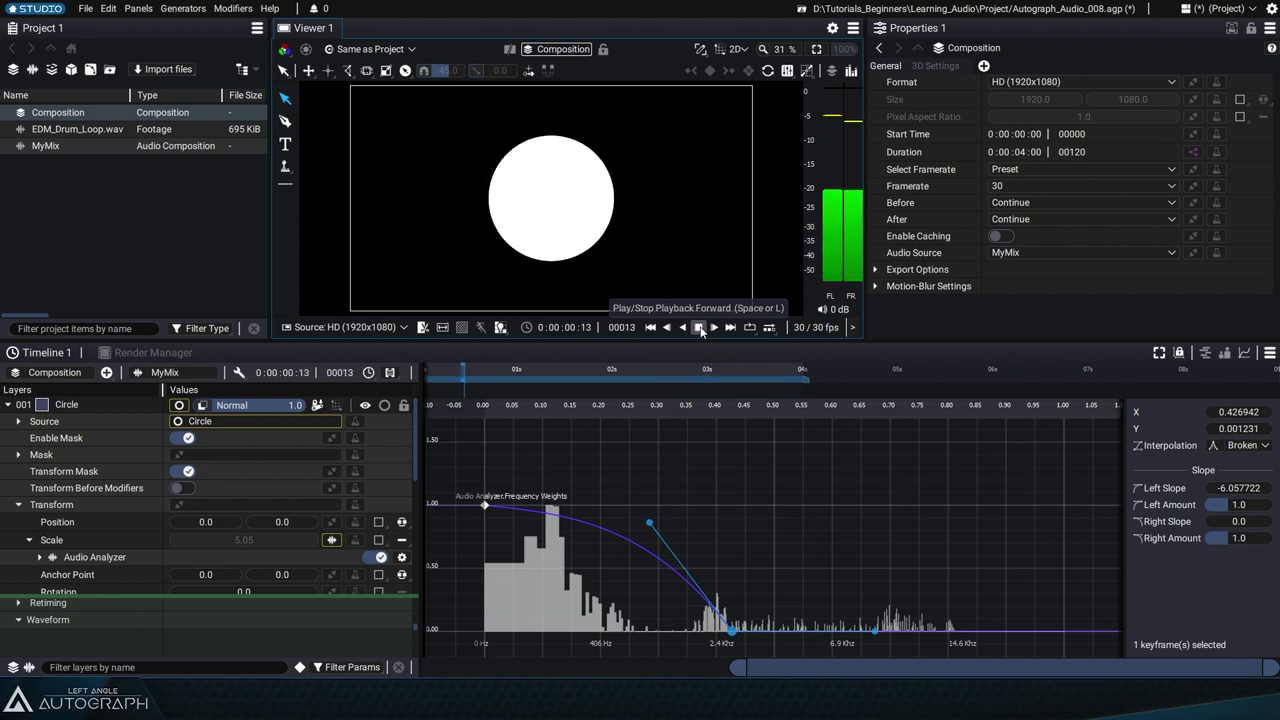
pyautogui.click(700, 328)
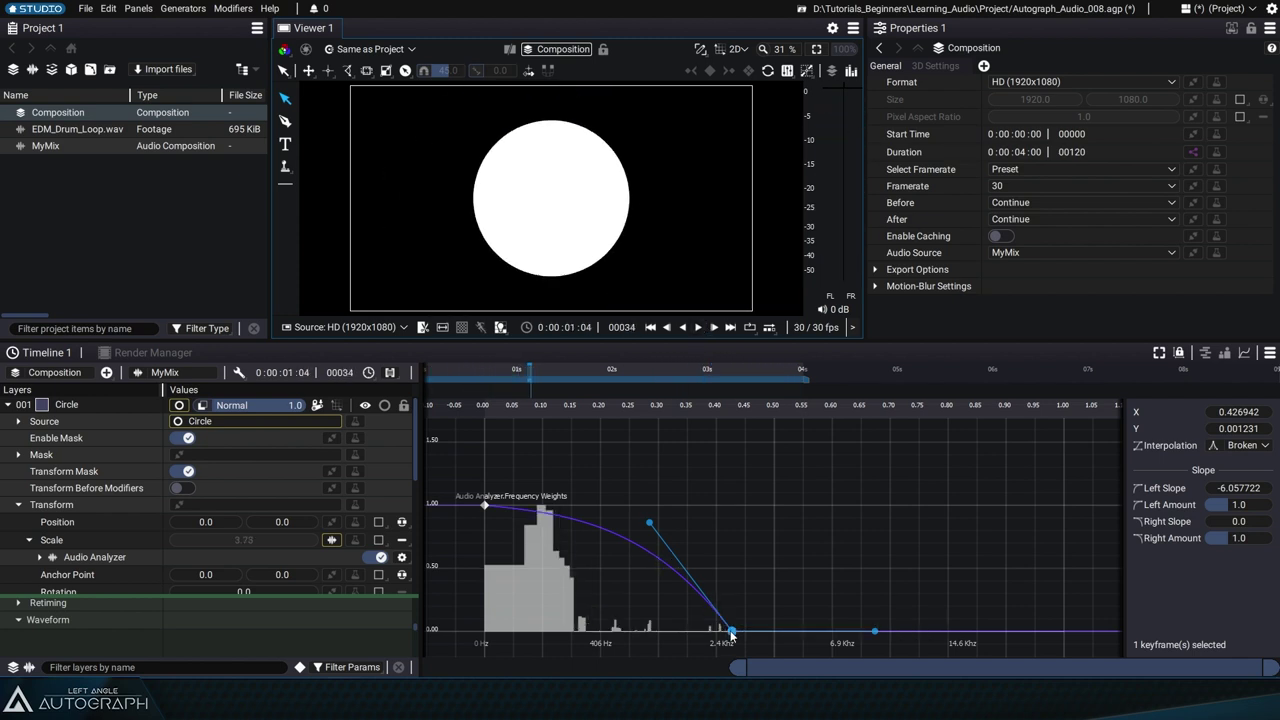
# - Slide the falloff keyframe toward higher frequencies and set the first keyframe's weight to 0
pyautogui.moveTo(732, 630); pyautogui.dragTo(865, 633)
pyautogui.moveTo(541, 375); pyautogui.dragTo(568, 378)
pyautogui.moveTo(485, 507); pyautogui.dragTo(743, 648)
pyautogui.write('0')
pyautogui.press('Return')
# - Move the end keyframe to about 14.6 kHz and the zero keyframe to 6.9 kHz, then play back
pyautogui.moveTo(866, 641); pyautogui.dragTo(1009, 648)
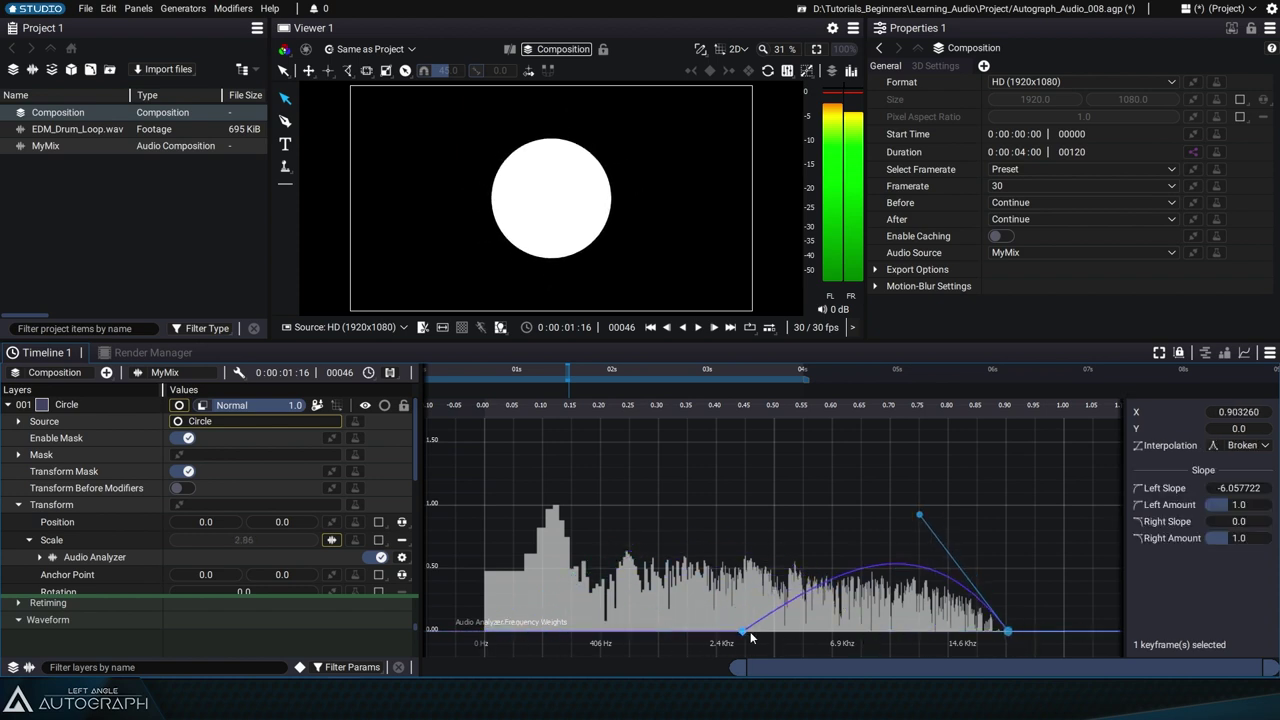
pyautogui.moveTo(748, 631); pyautogui.dragTo(914, 589)
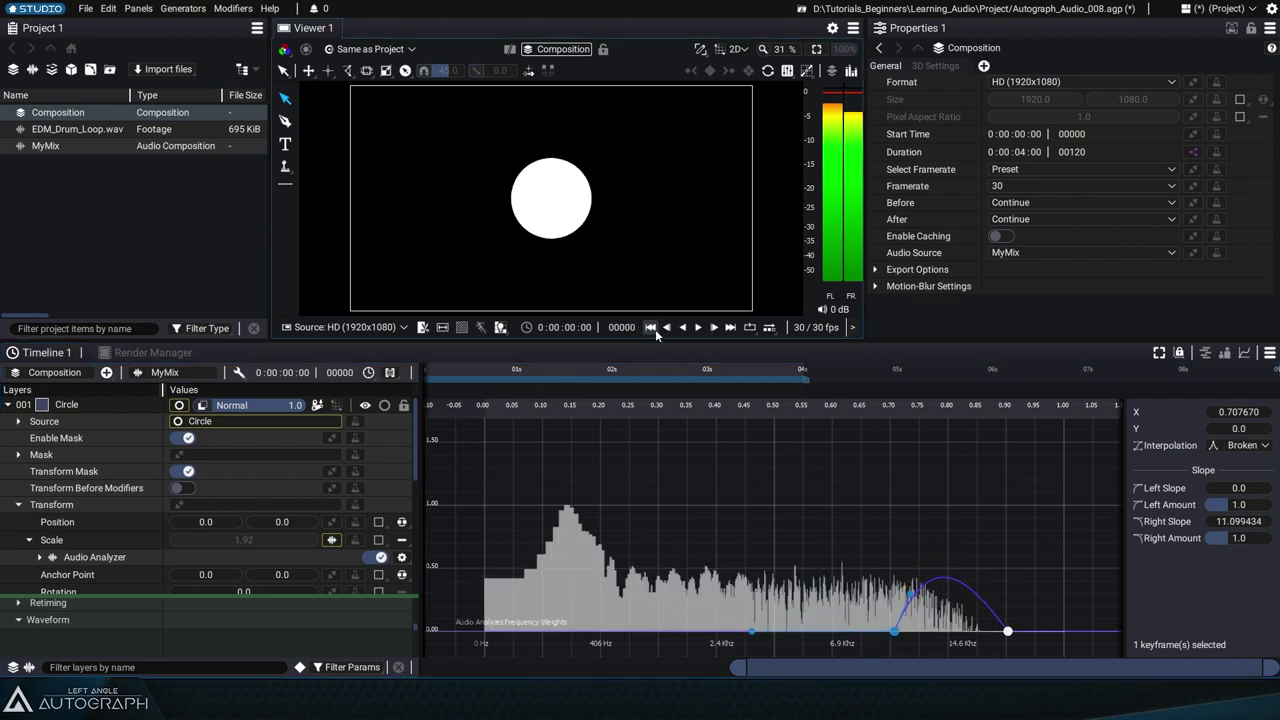
pyautogui.click(699, 330)
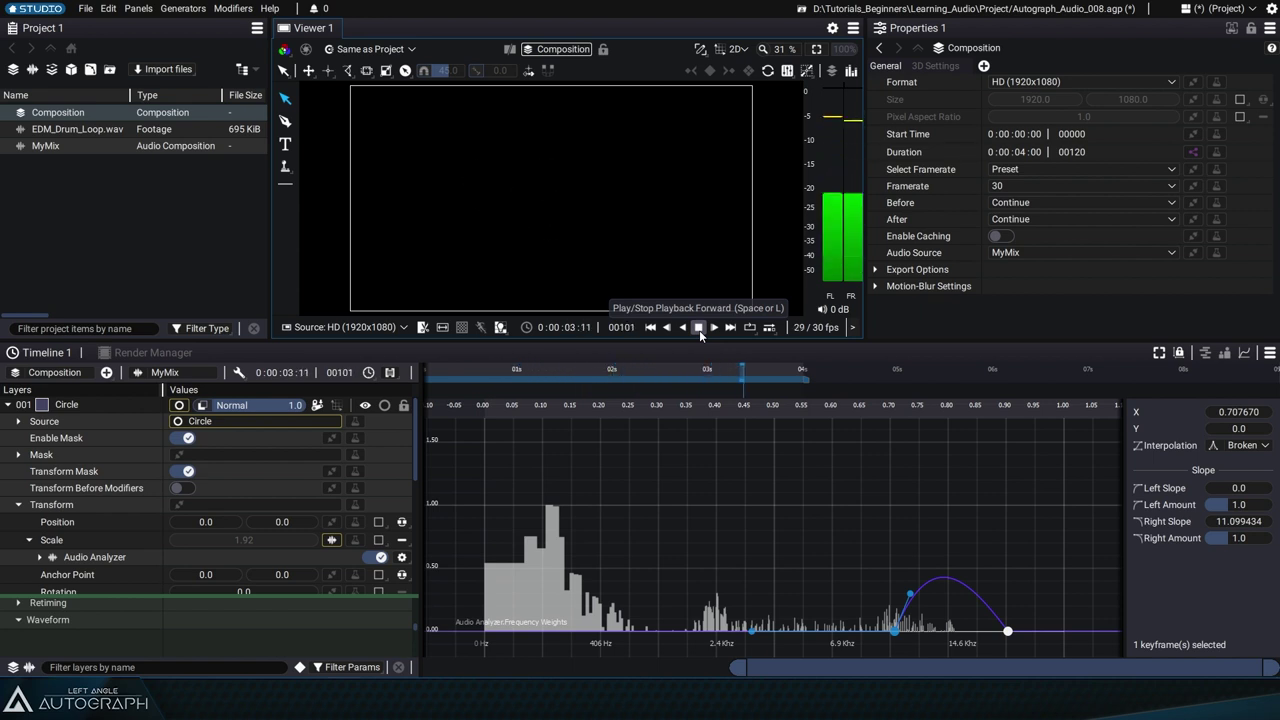
pyautogui.click(699, 330)
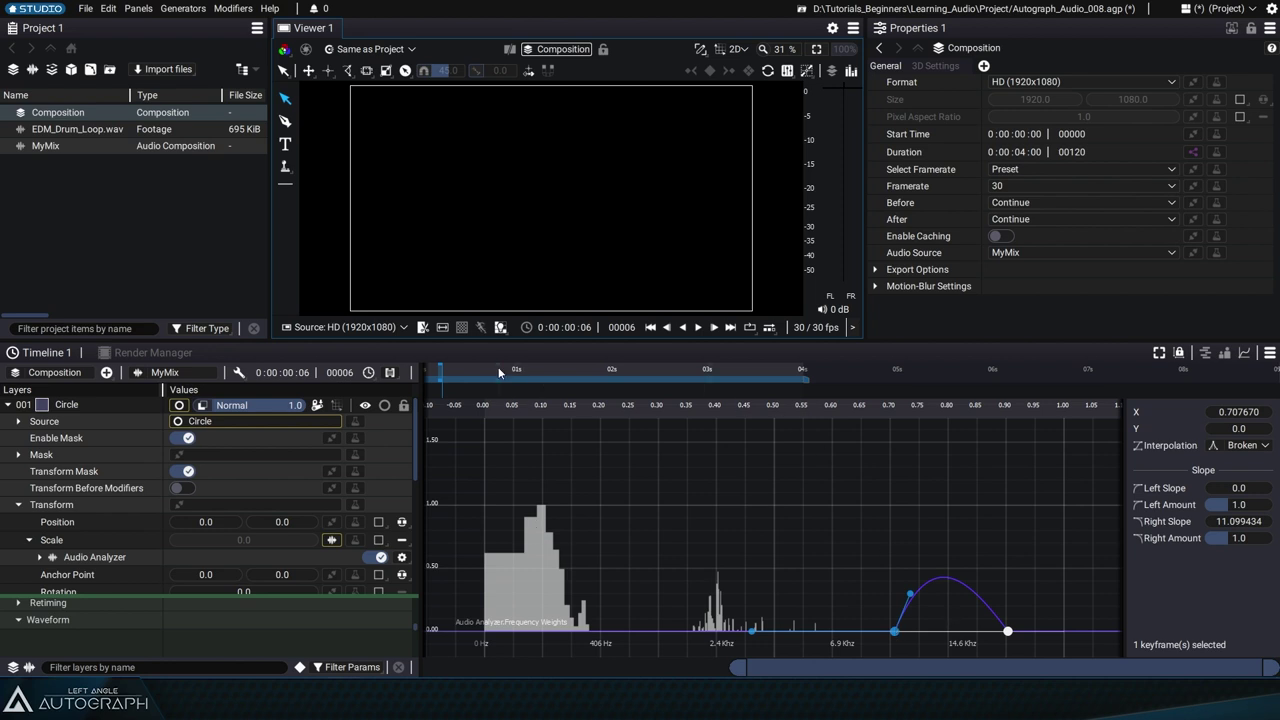
pyautogui.click(698, 328)
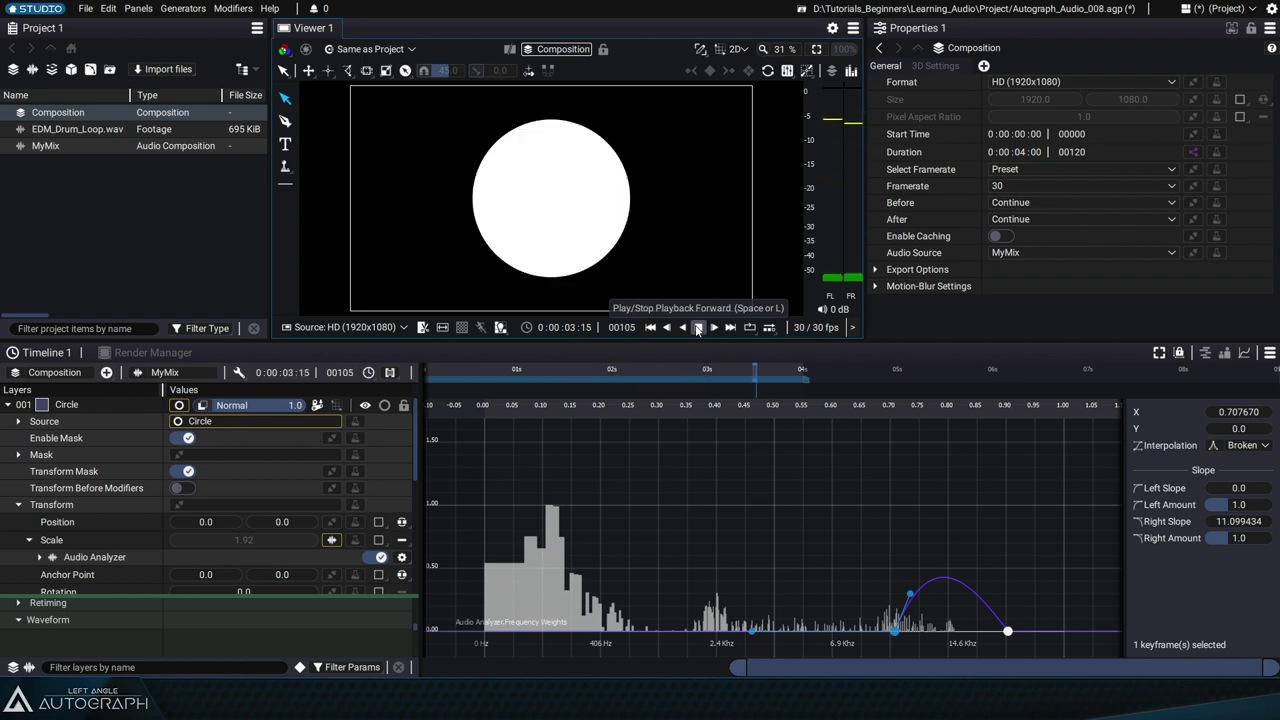
# - Move the falloff keyframe to about 2.4 kHz with a weight of 0.87
pyautogui.click(698, 328)
pyautogui.moveTo(893, 631); pyautogui.dragTo(722, 521)
pyautogui.moveTo(763, 436); pyautogui.dragTo(817, 476)
# - Apply Ease-Out Bounce interpolation to the keyframe and preview the bouncing falloff
pyautogui.click(1242, 445)
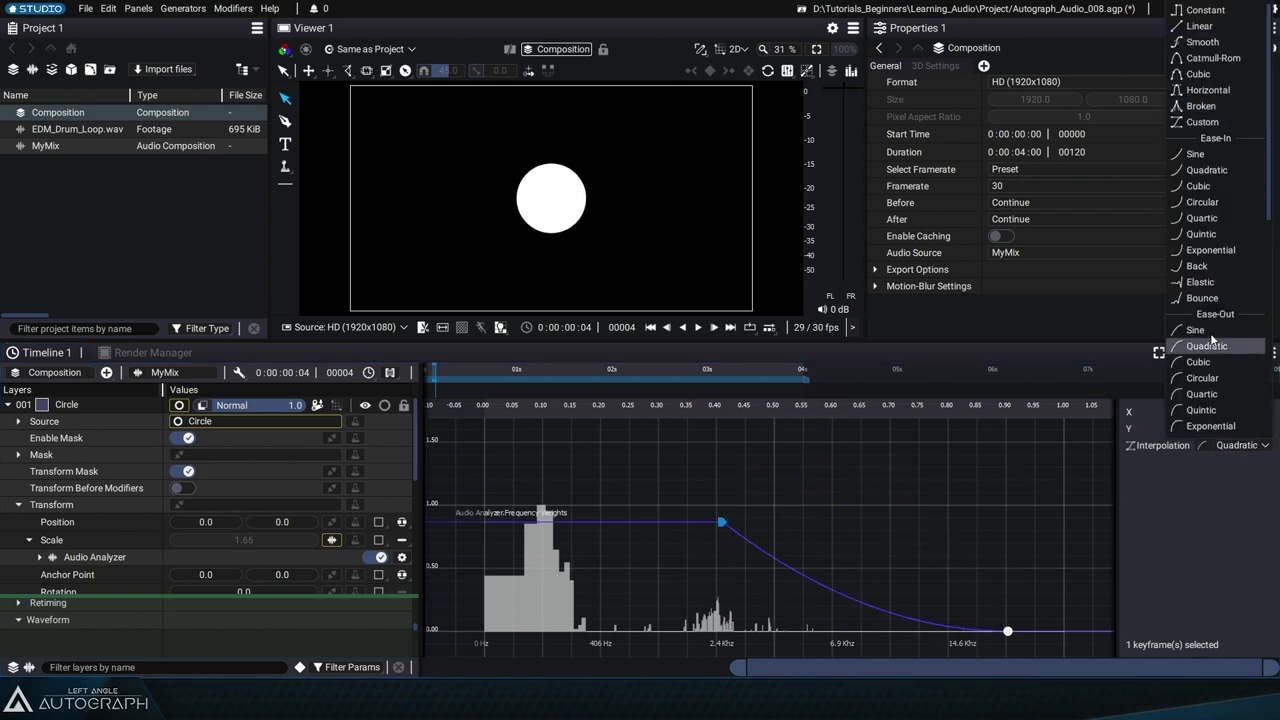
pyautogui.scroll(-2, 1212, 230)
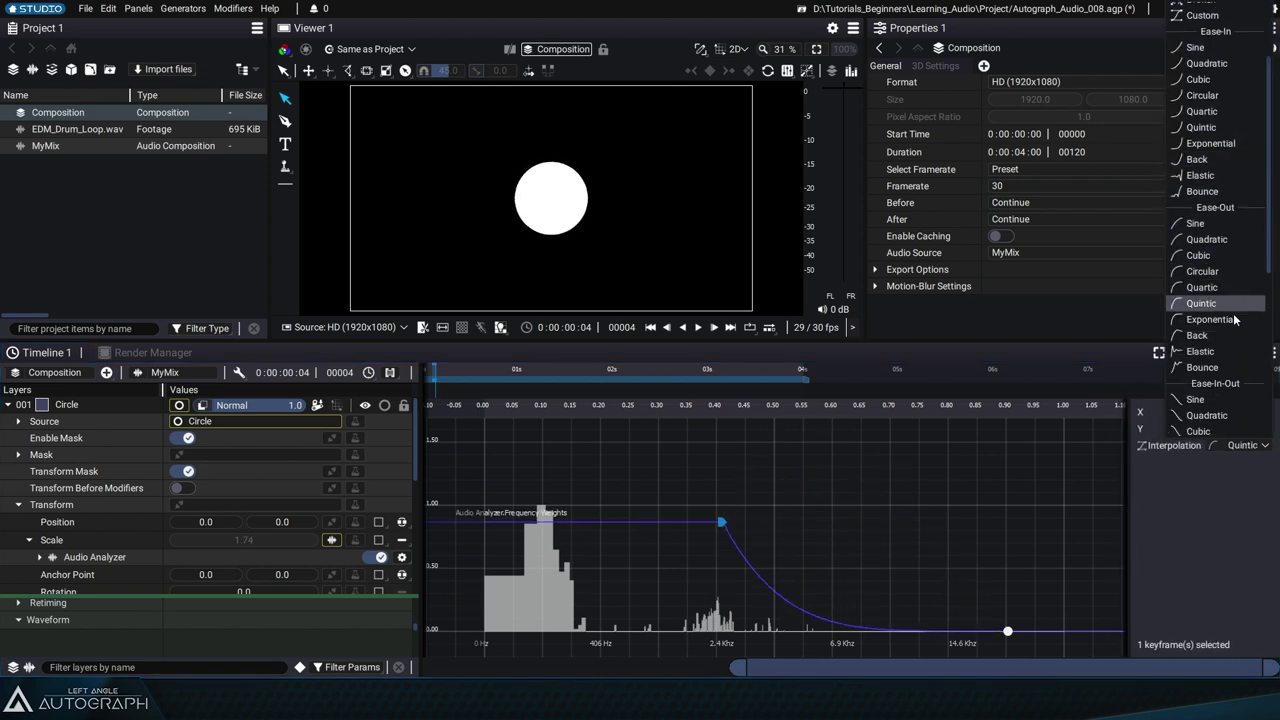
pyautogui.click(1205, 367)
pyautogui.press('space')
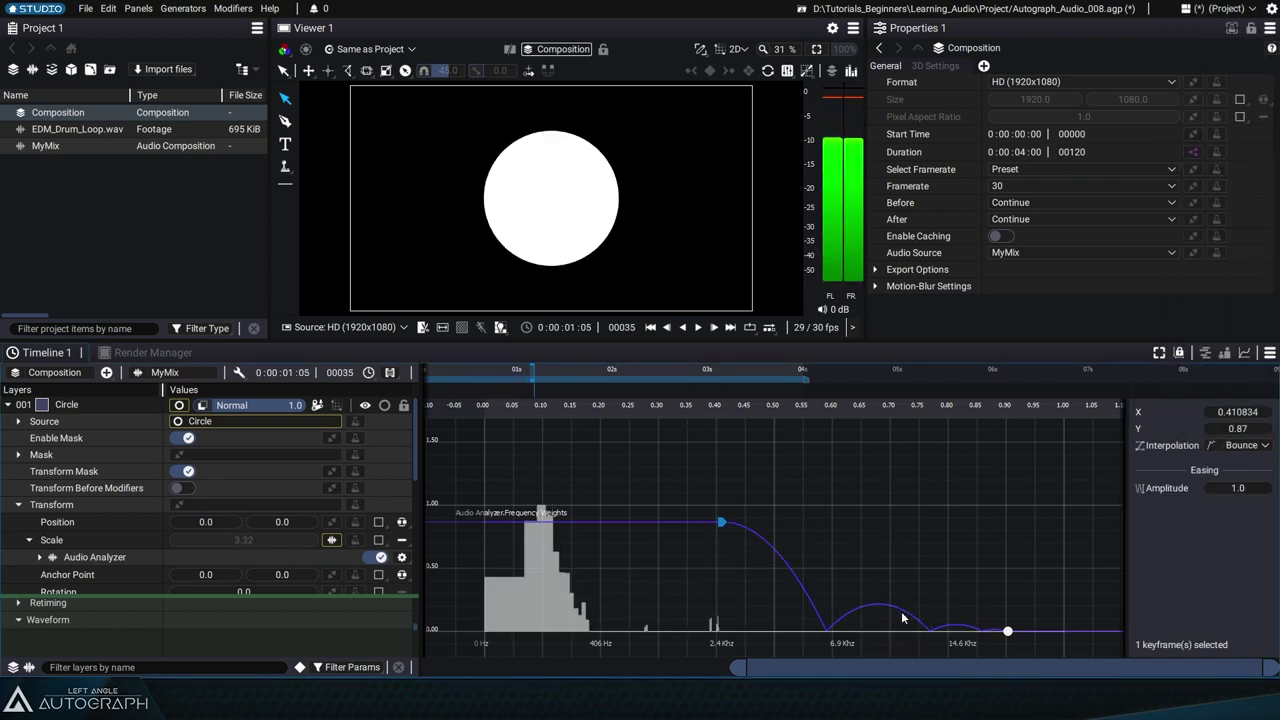
# - Try Custom interpolation on the keyframe, then undo the dragged curve change
pyautogui.click(699, 328)
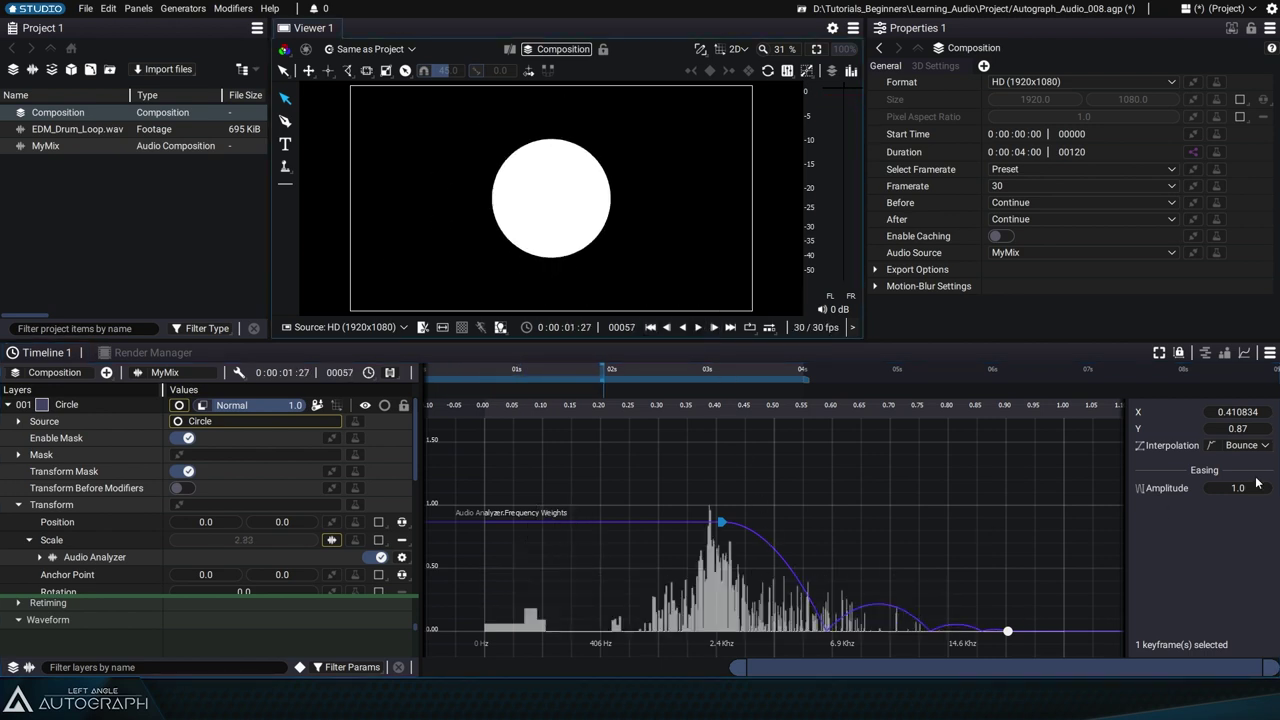
pyautogui.click(1248, 445)
pyautogui.click(1201, 139)
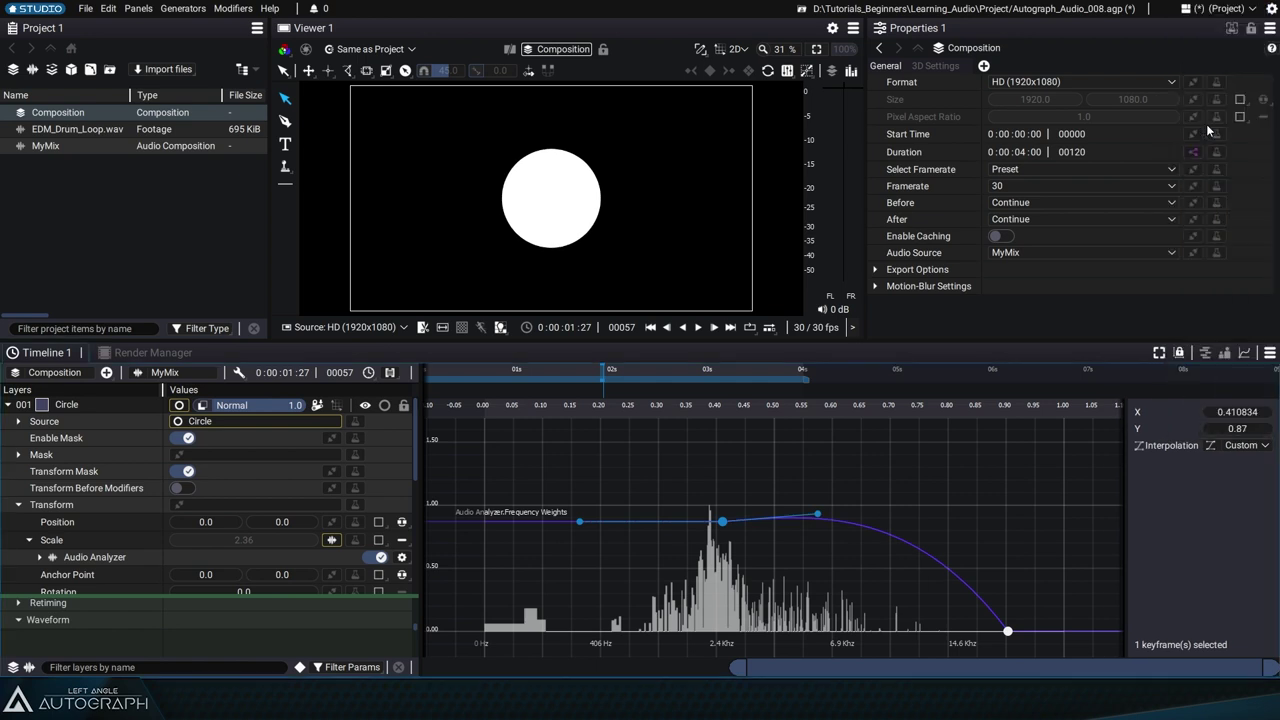
pyautogui.moveTo(722, 522); pyautogui.dragTo(685, 528)
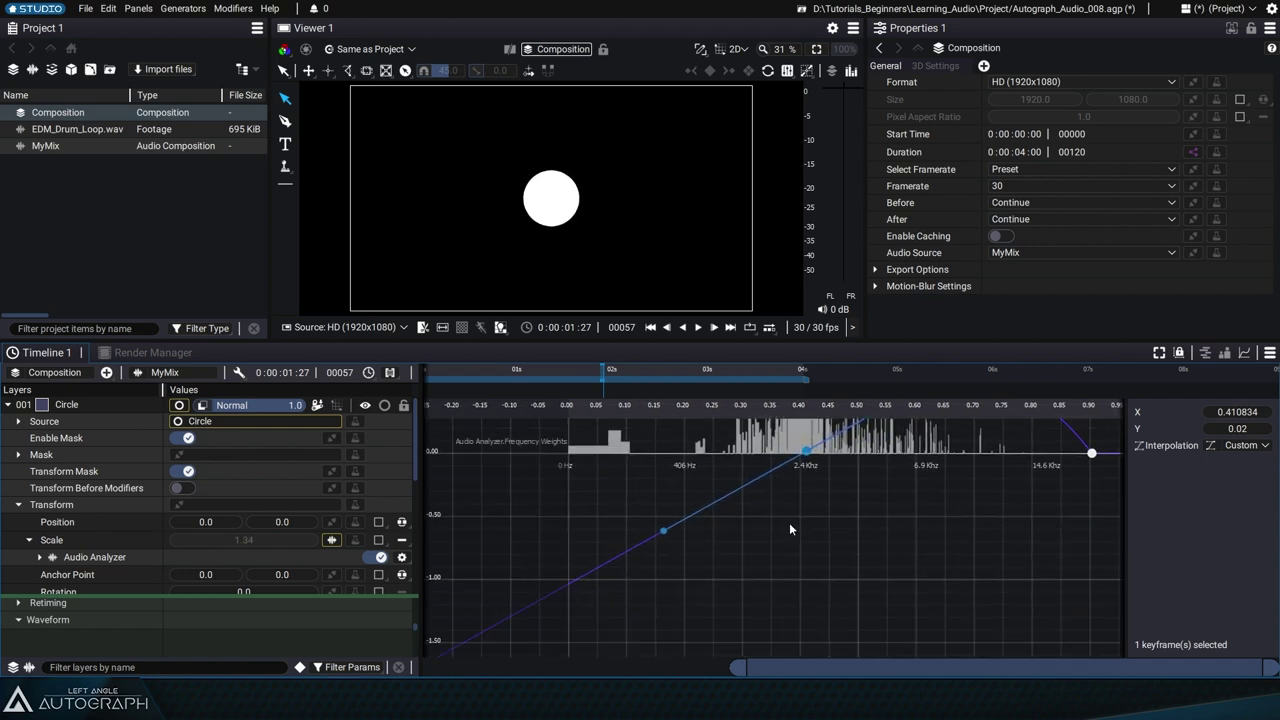
pyautogui.hotkey('ctrl', 'z')
# - Switch the keyframe to Broken tangents, raise the right tangent into a tall arc, and nudge it right
pyautogui.click(1240, 445)
pyautogui.click(1211, 105)
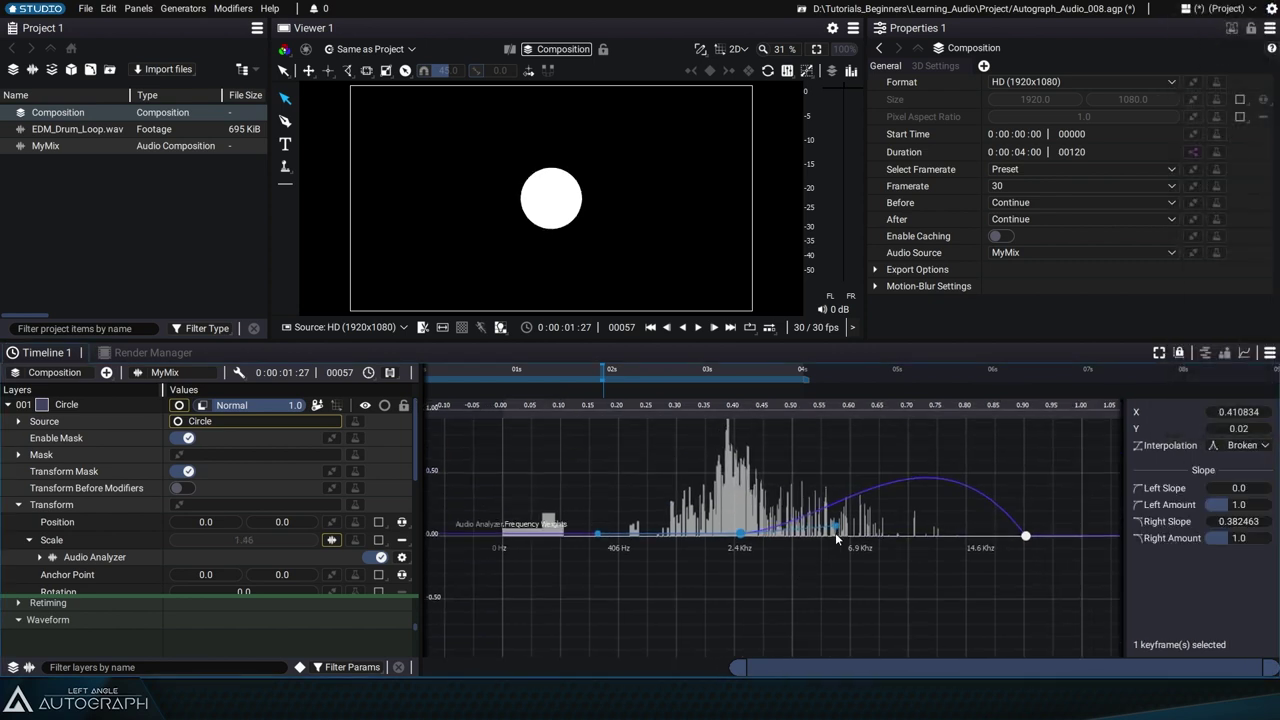
pyautogui.moveTo(835, 531); pyautogui.dragTo(810, 467)
pyautogui.moveTo(740, 533); pyautogui.dragTo(760, 559)
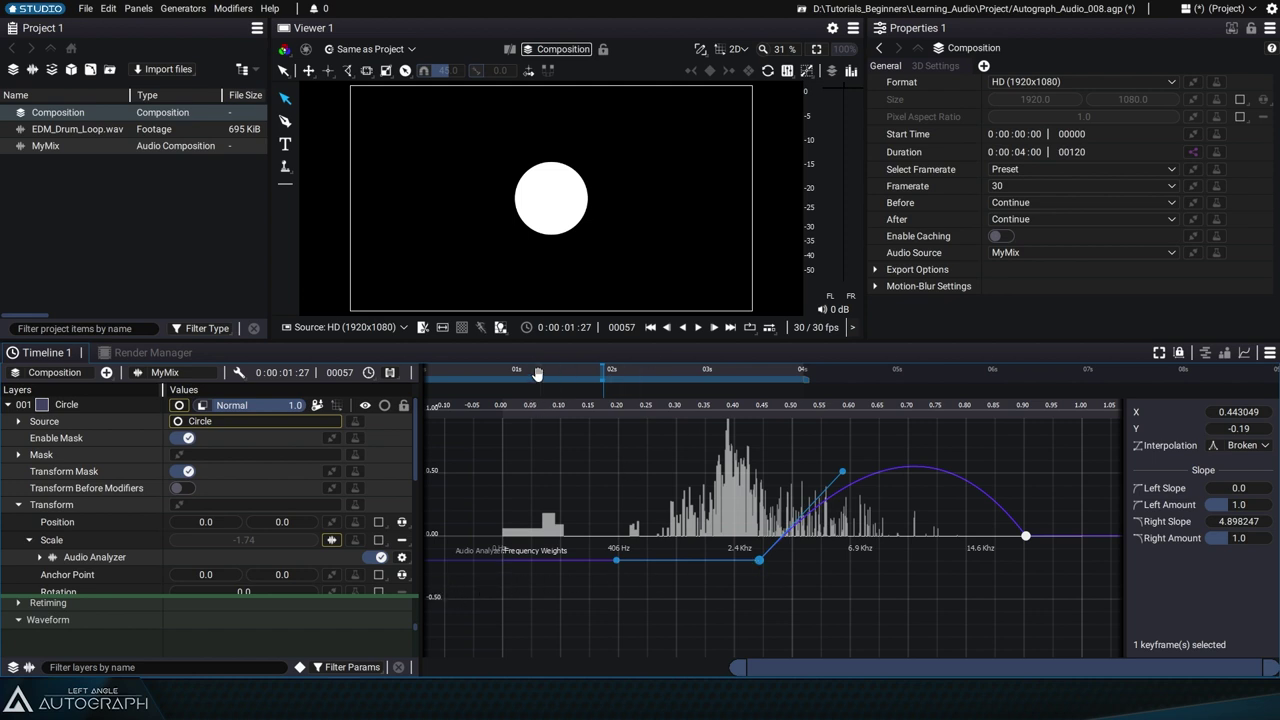
# - Slide the left keyframe toward higher frequencies and set its weight to 0
pyautogui.press('space')
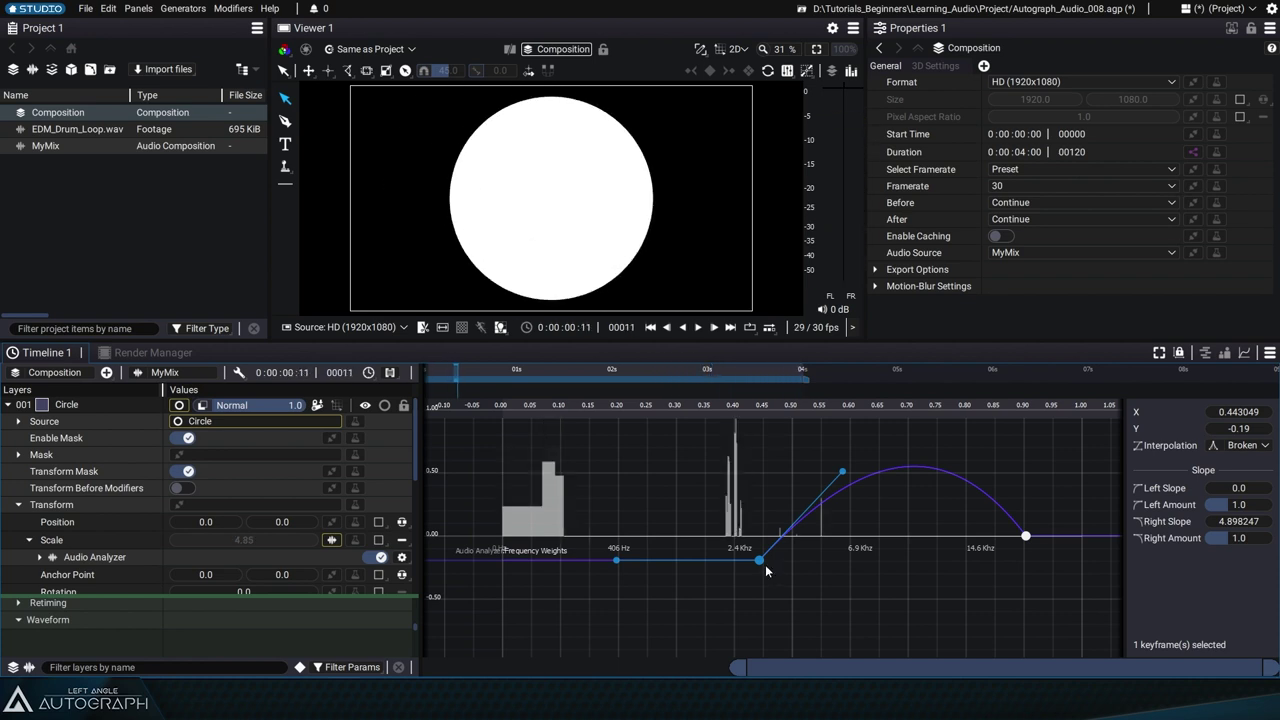
pyautogui.moveTo(1238, 412); pyautogui.dragTo(1243, 420)
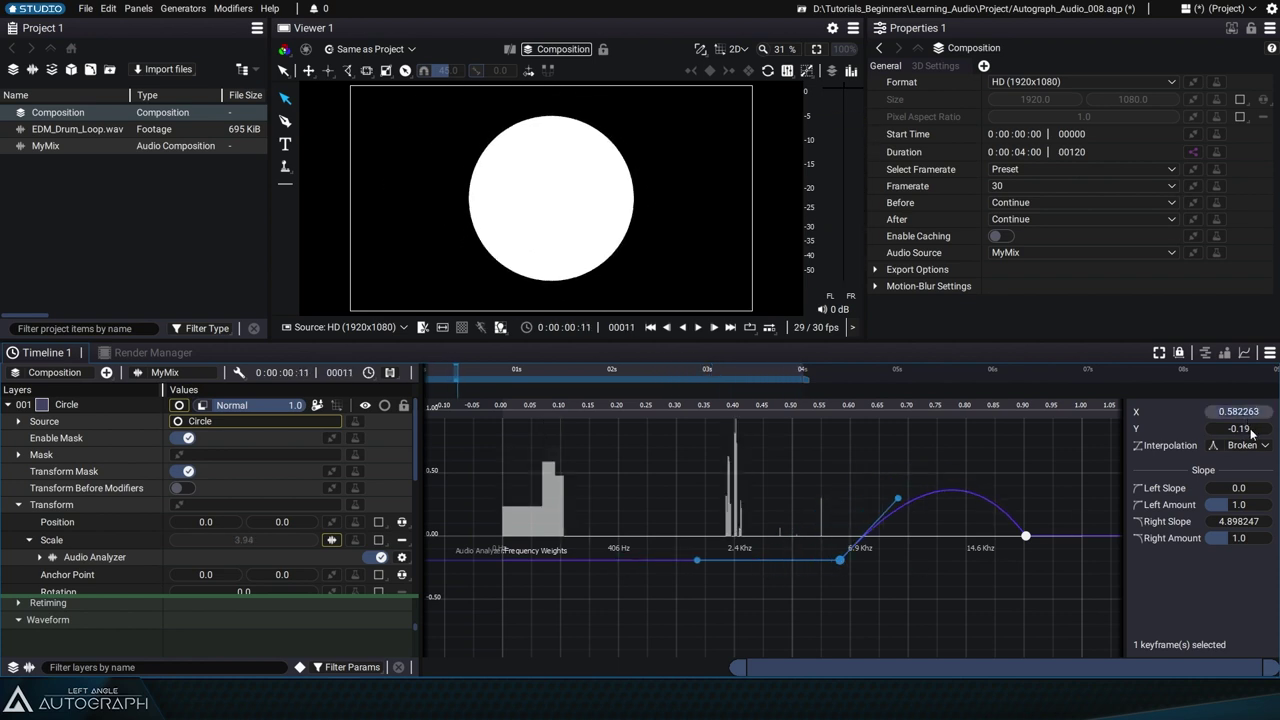
pyautogui.click(1240, 428)
pyautogui.write('0')
pyautogui.press('Return')
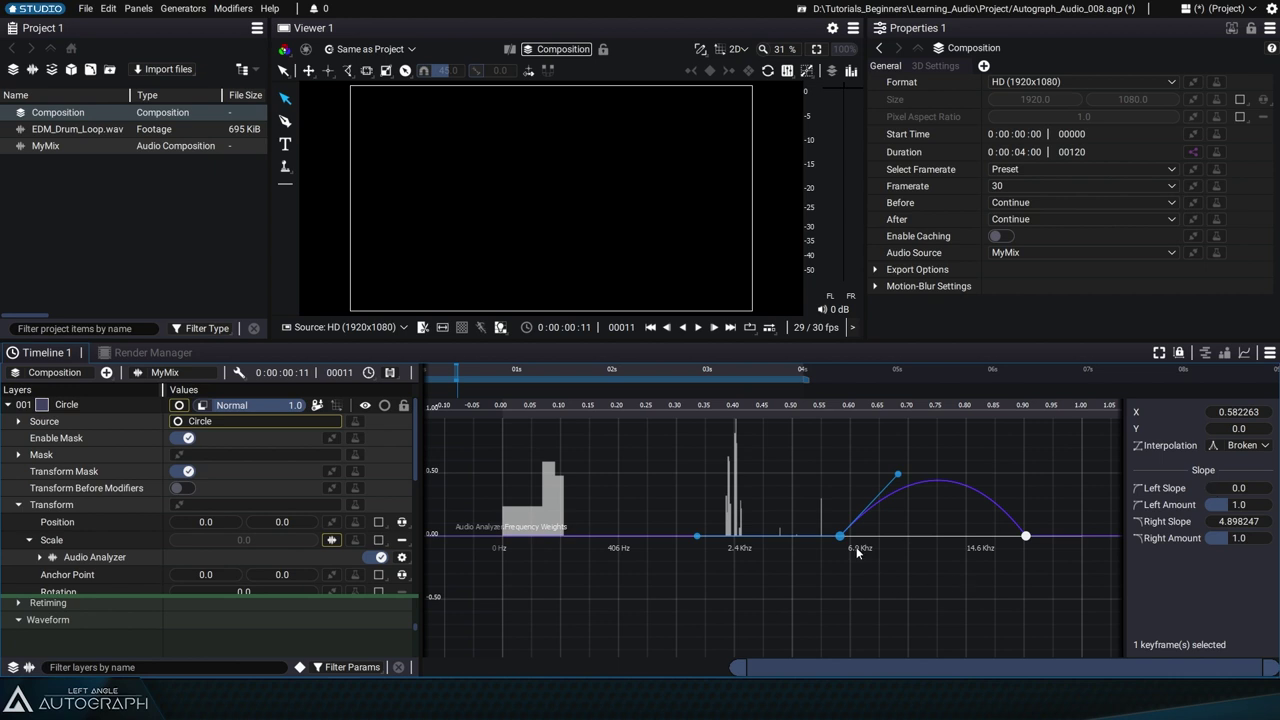
# - Move the zero-weight keyframe to about 6.9 kHz (X 0.656) and play back the result
pyautogui.moveTo(847, 540); pyautogui.dragTo(859, 540)
pyautogui.click(483, 372)
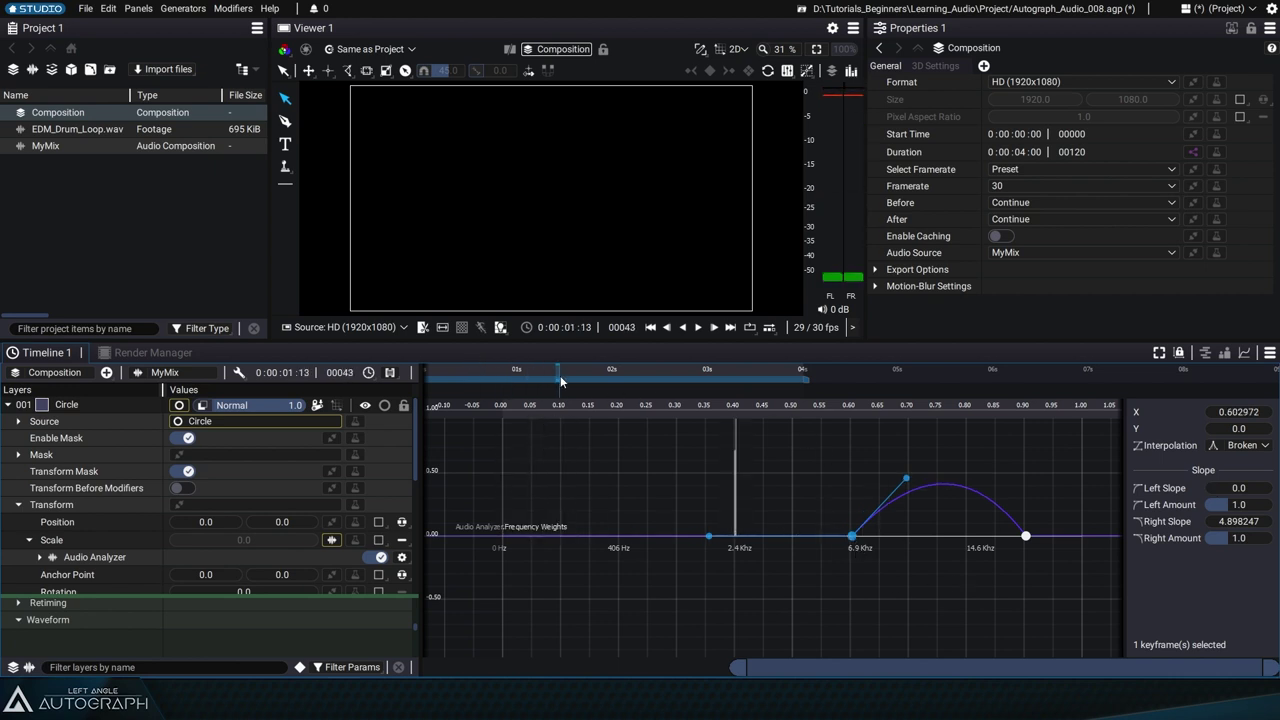
pyautogui.moveTo(560, 380); pyautogui.dragTo(513, 376)
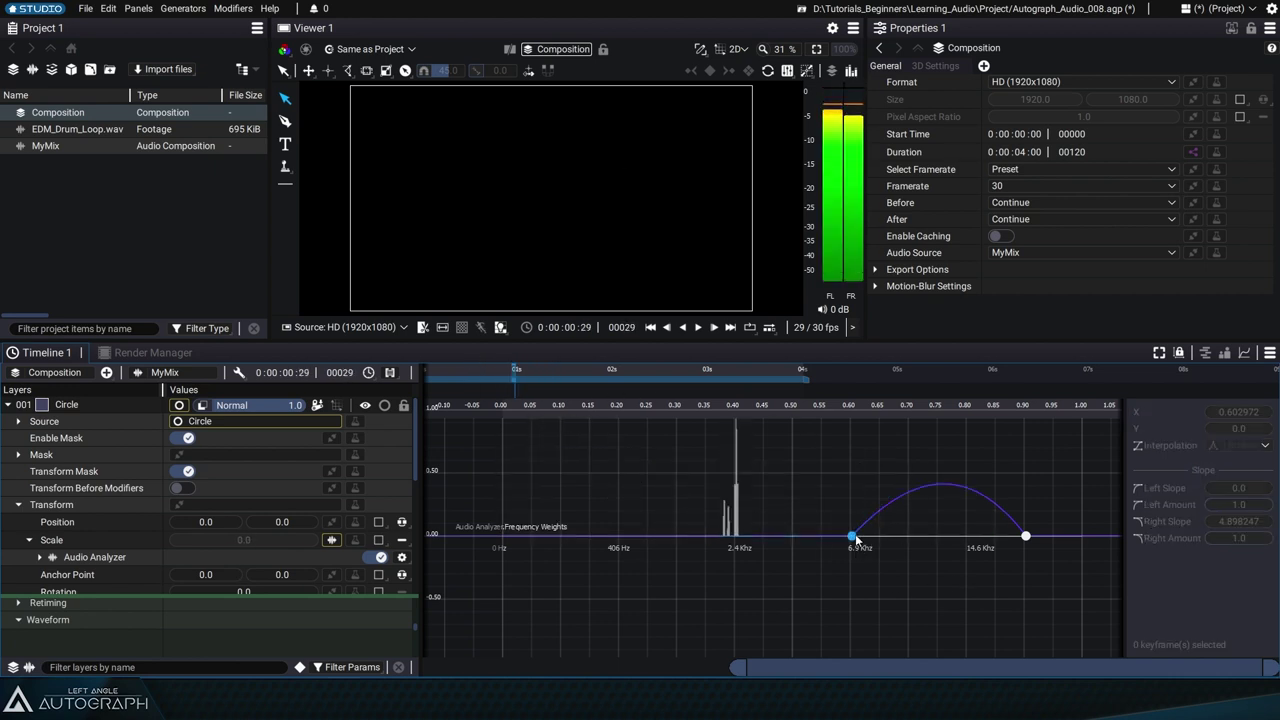
pyautogui.moveTo(856, 540); pyautogui.dragTo(884, 540)
pyautogui.press('space')
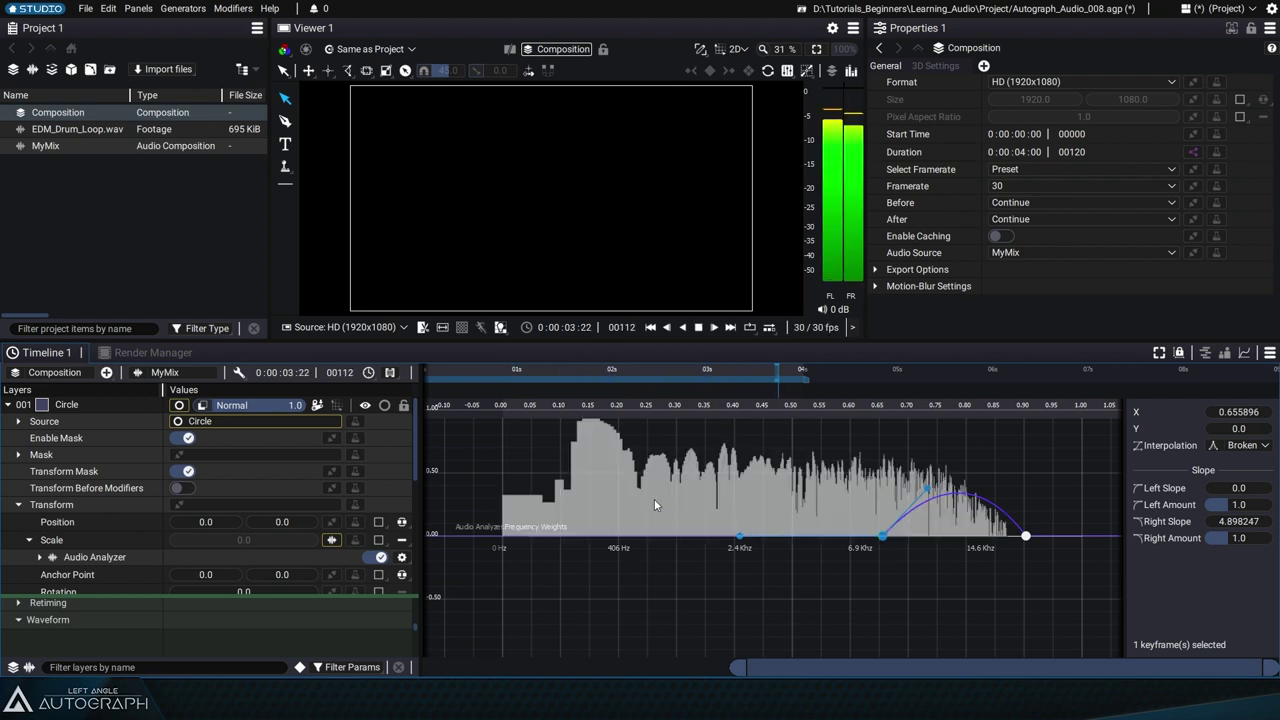
# - Stop playback, select the circle's Audio Analyzer, and list its Channel options (currently Average Channels)
pyautogui.press('space')
pyautogui.click(95, 557)
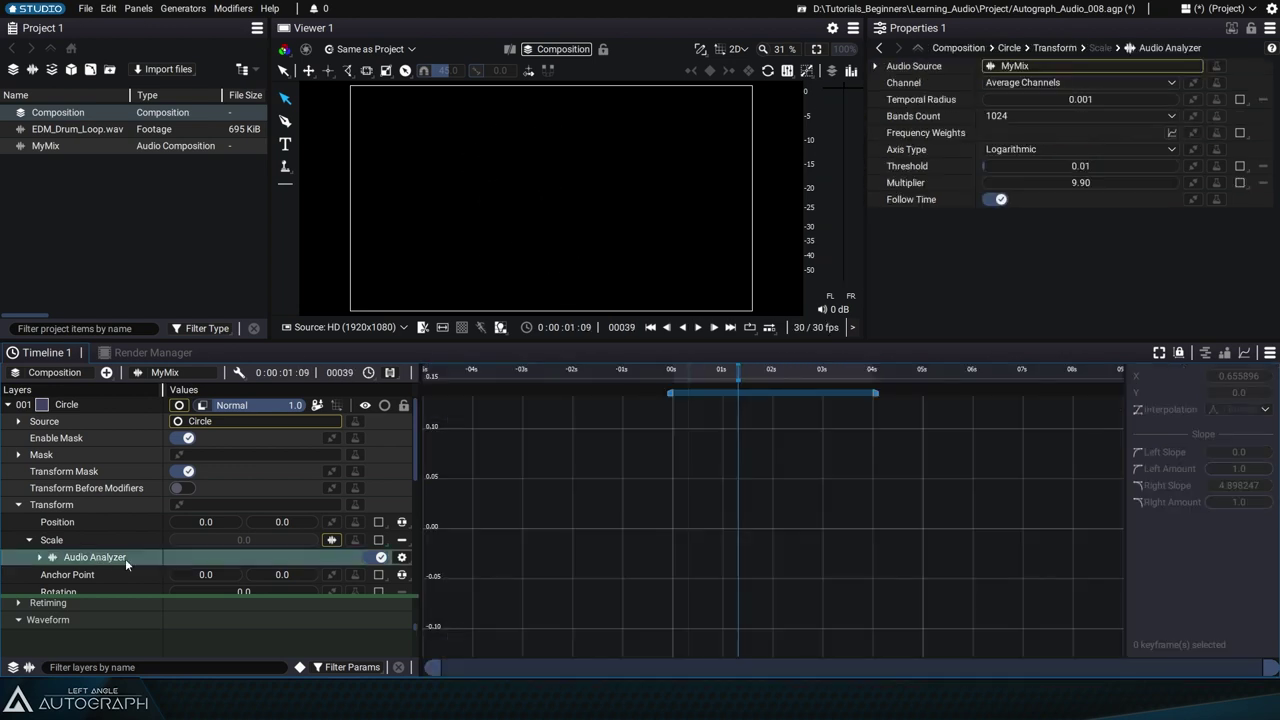
pyautogui.click(1021, 84)
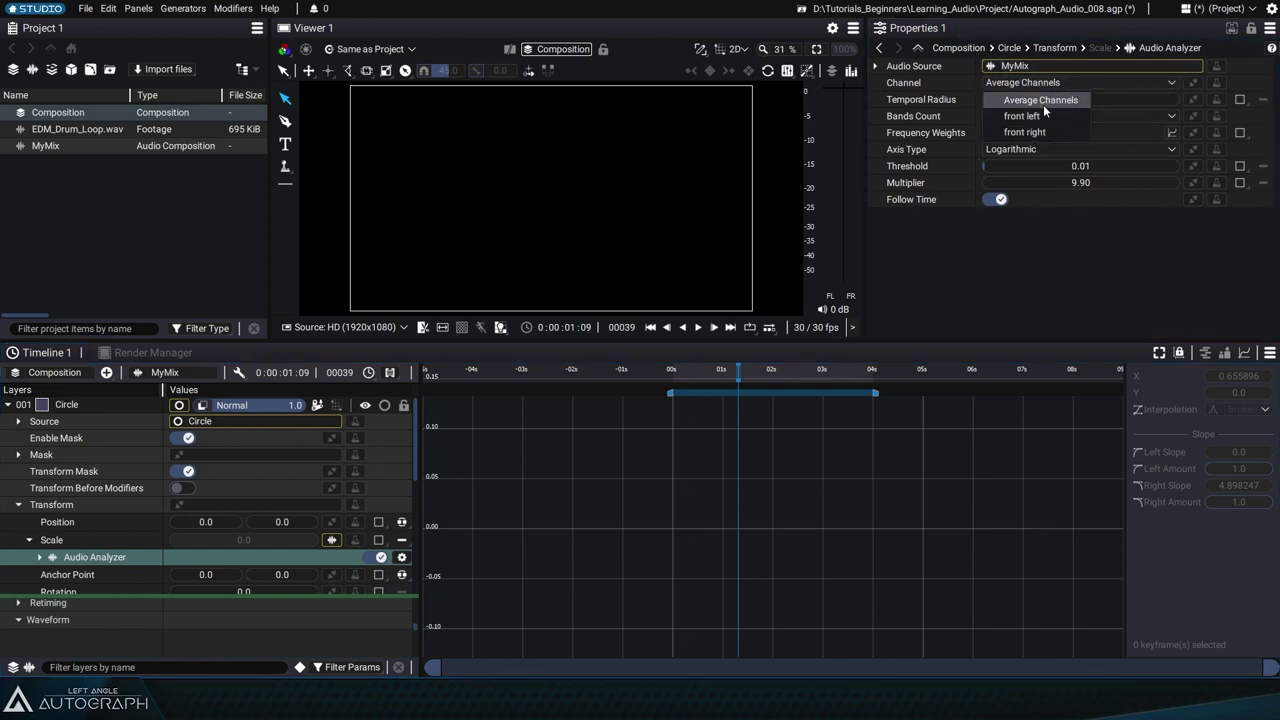